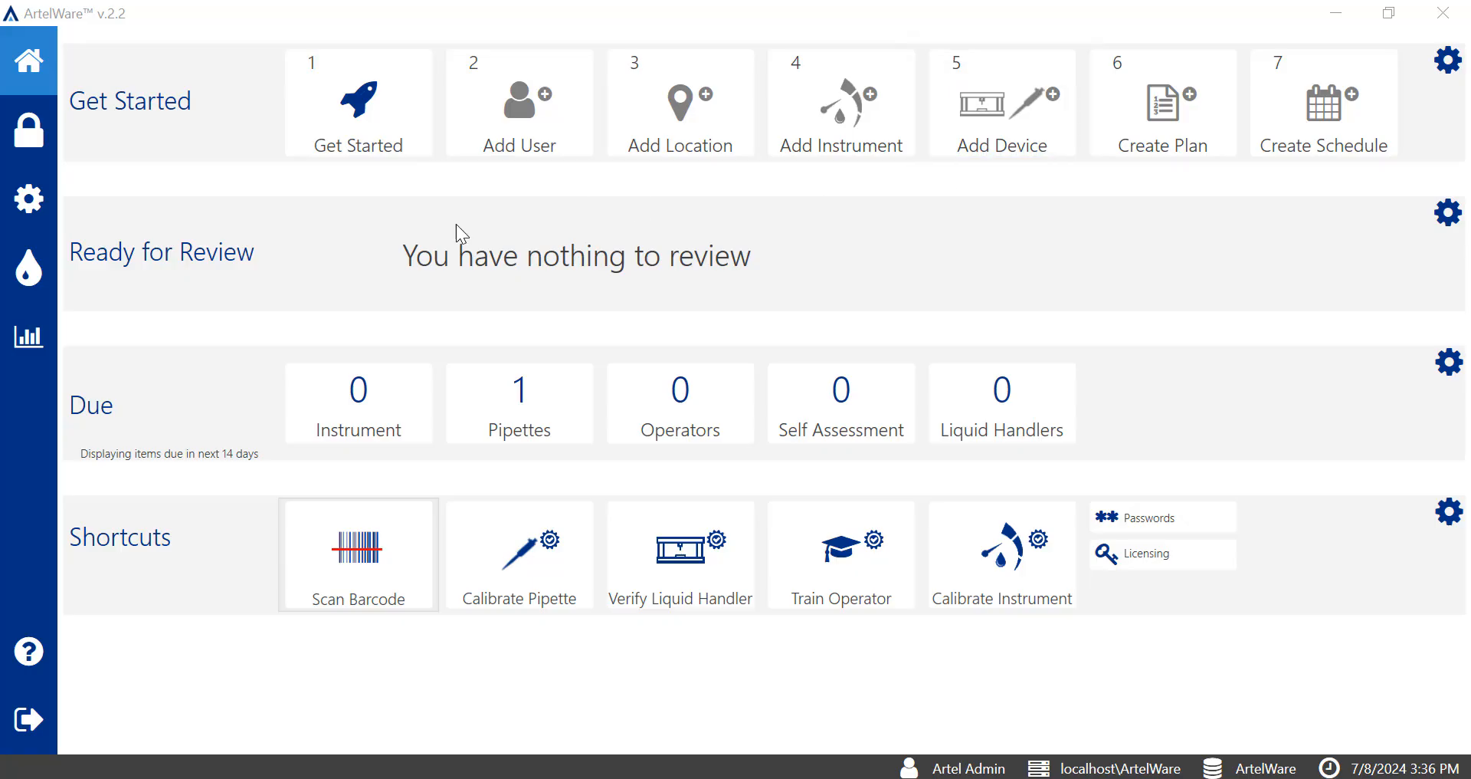
View the list of configured liquid handlers and return to the home page.
click(43, 201)
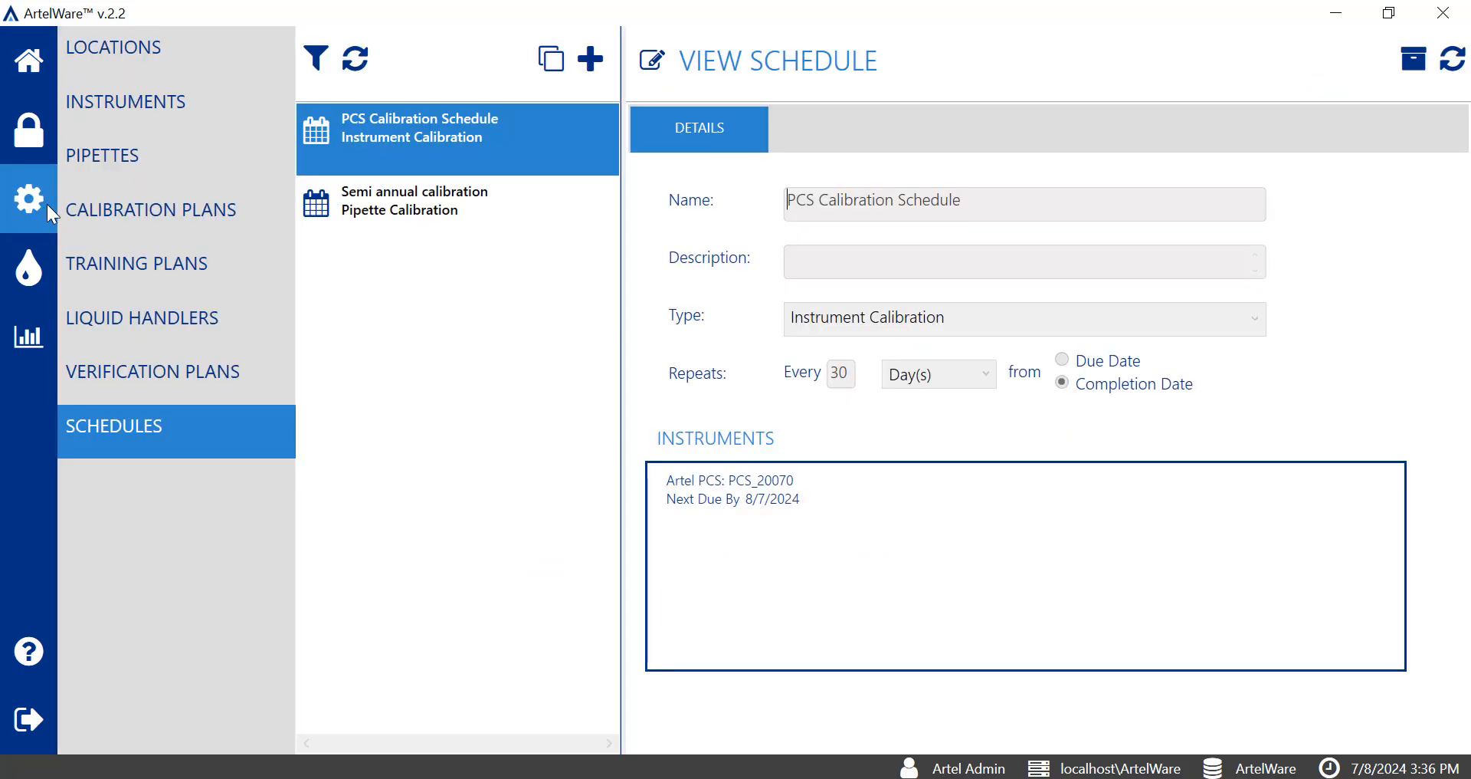
click(222, 324)
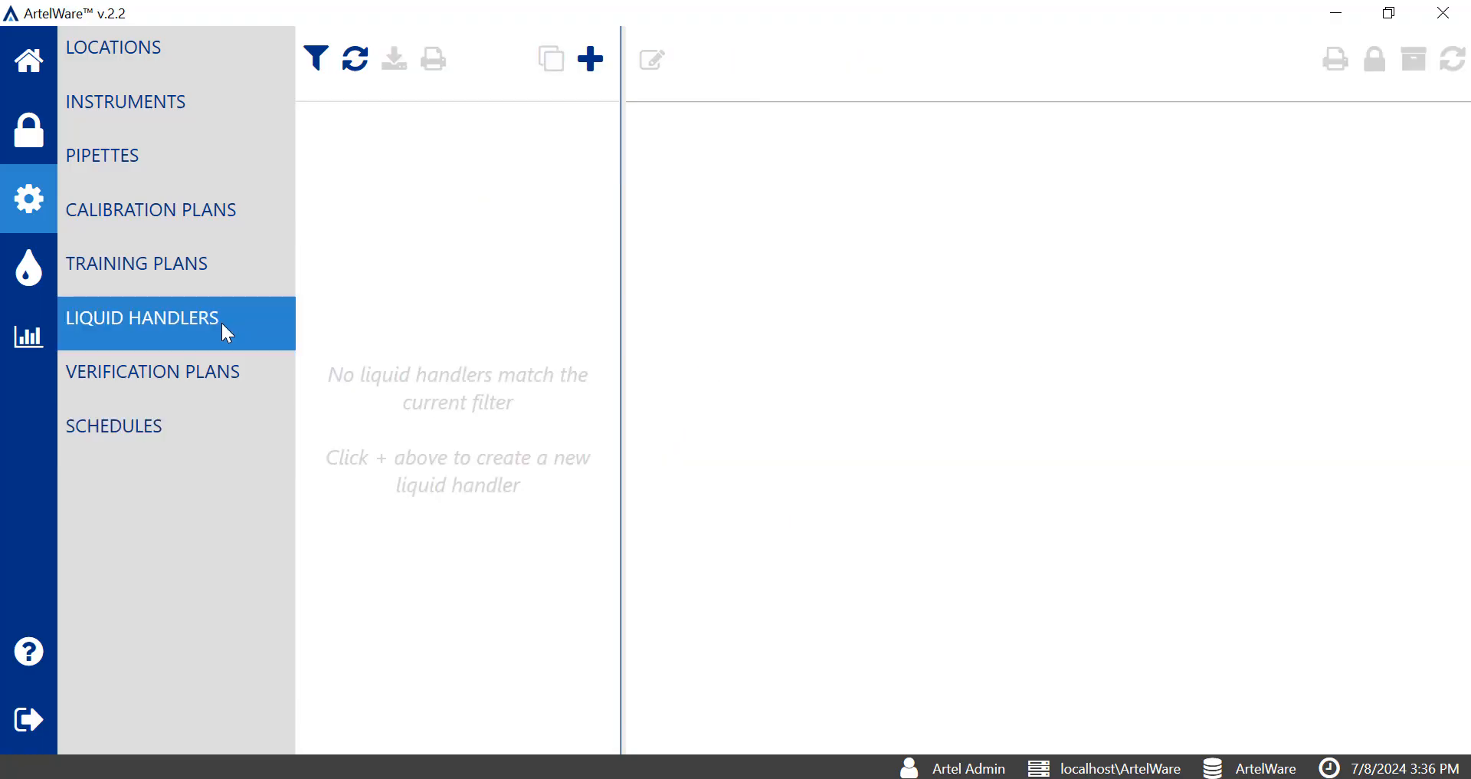
click(32, 77)
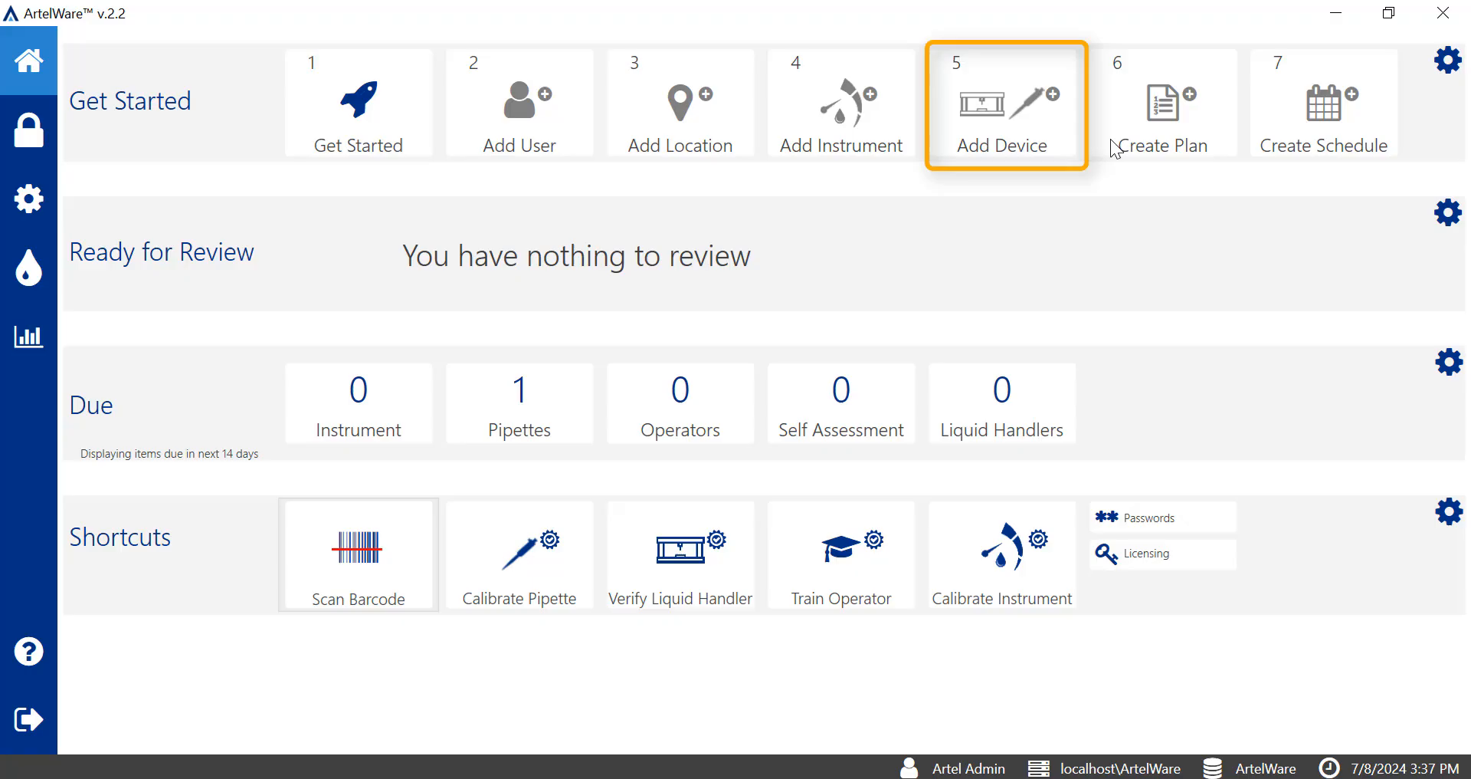
Start adding a new device of type Liquid Handler.
click(1059, 141)
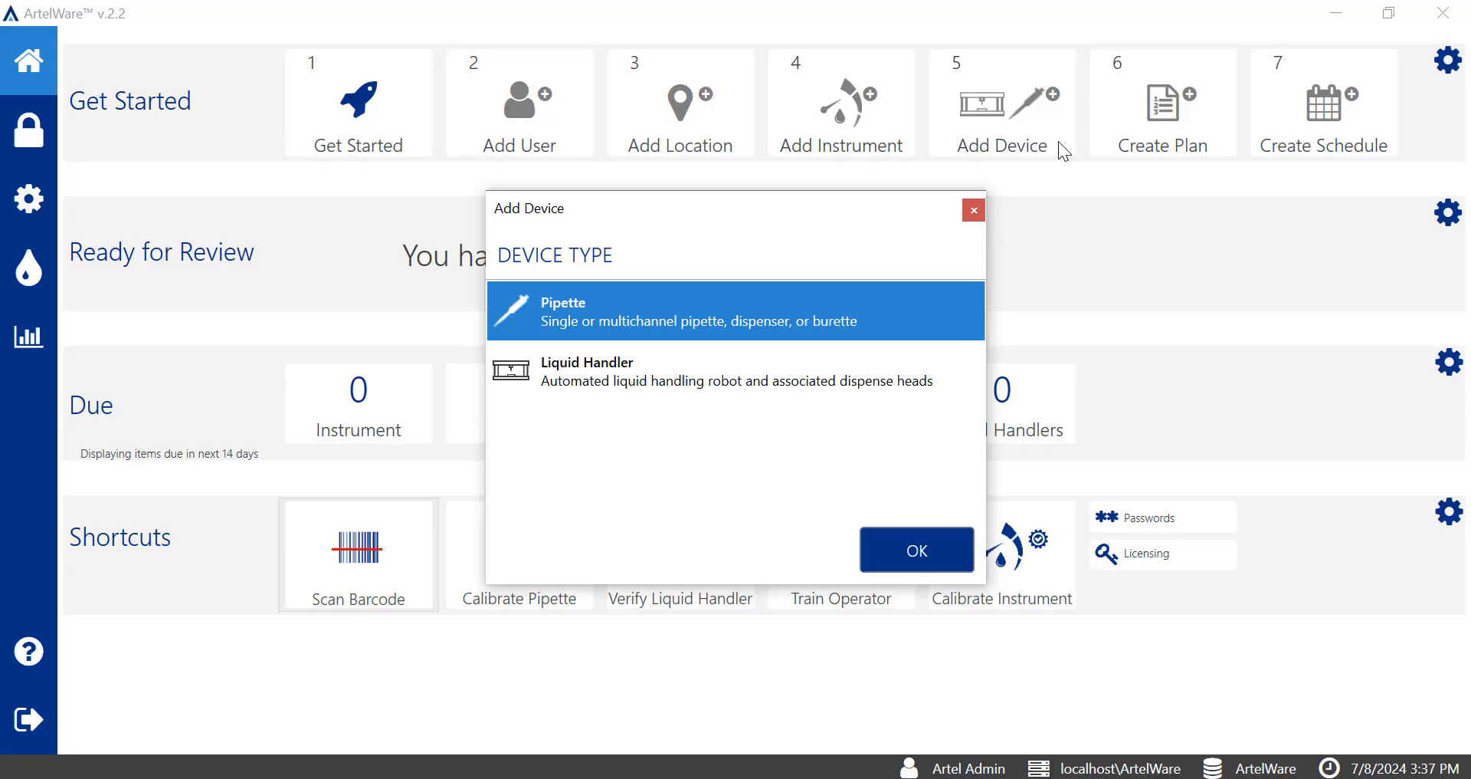
click(898, 373)
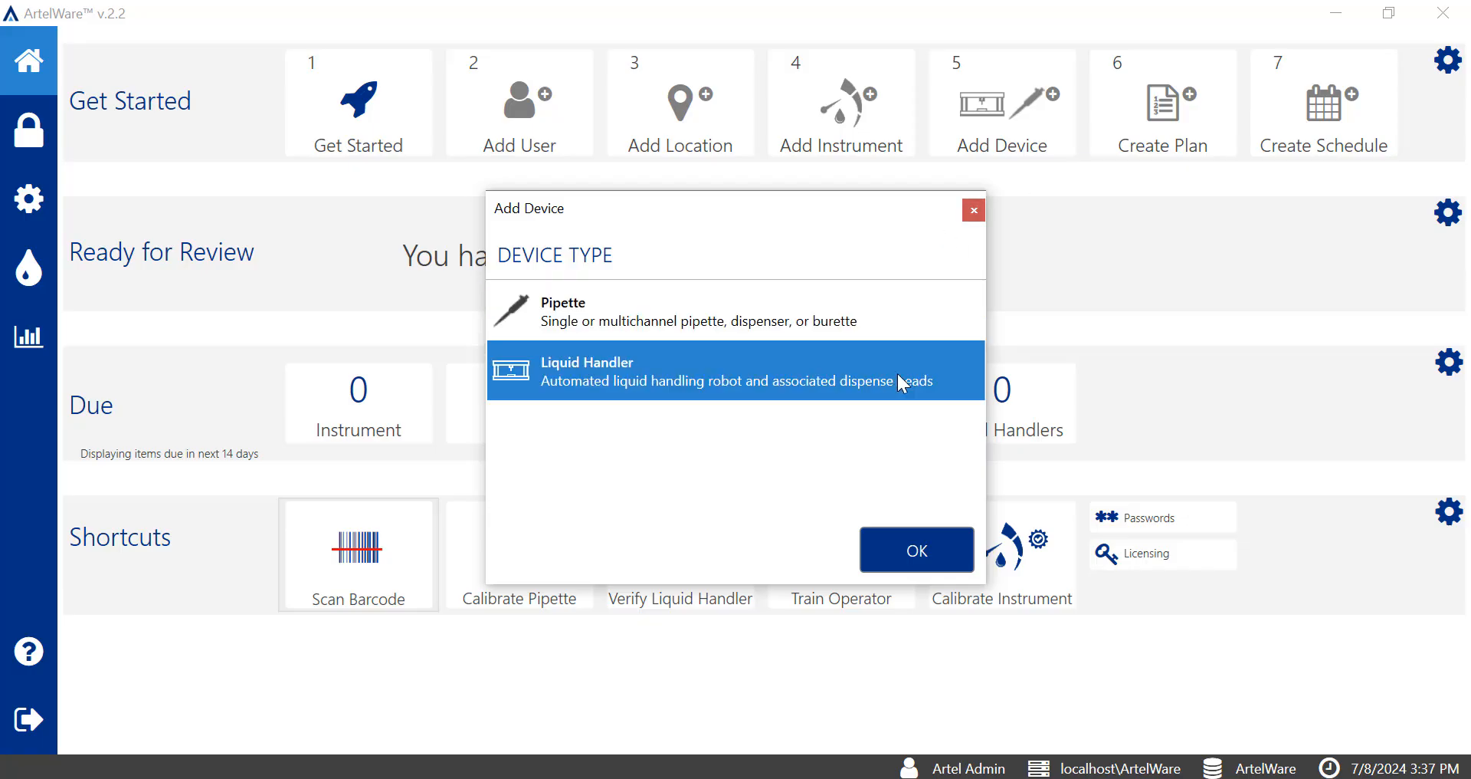
click(938, 535)
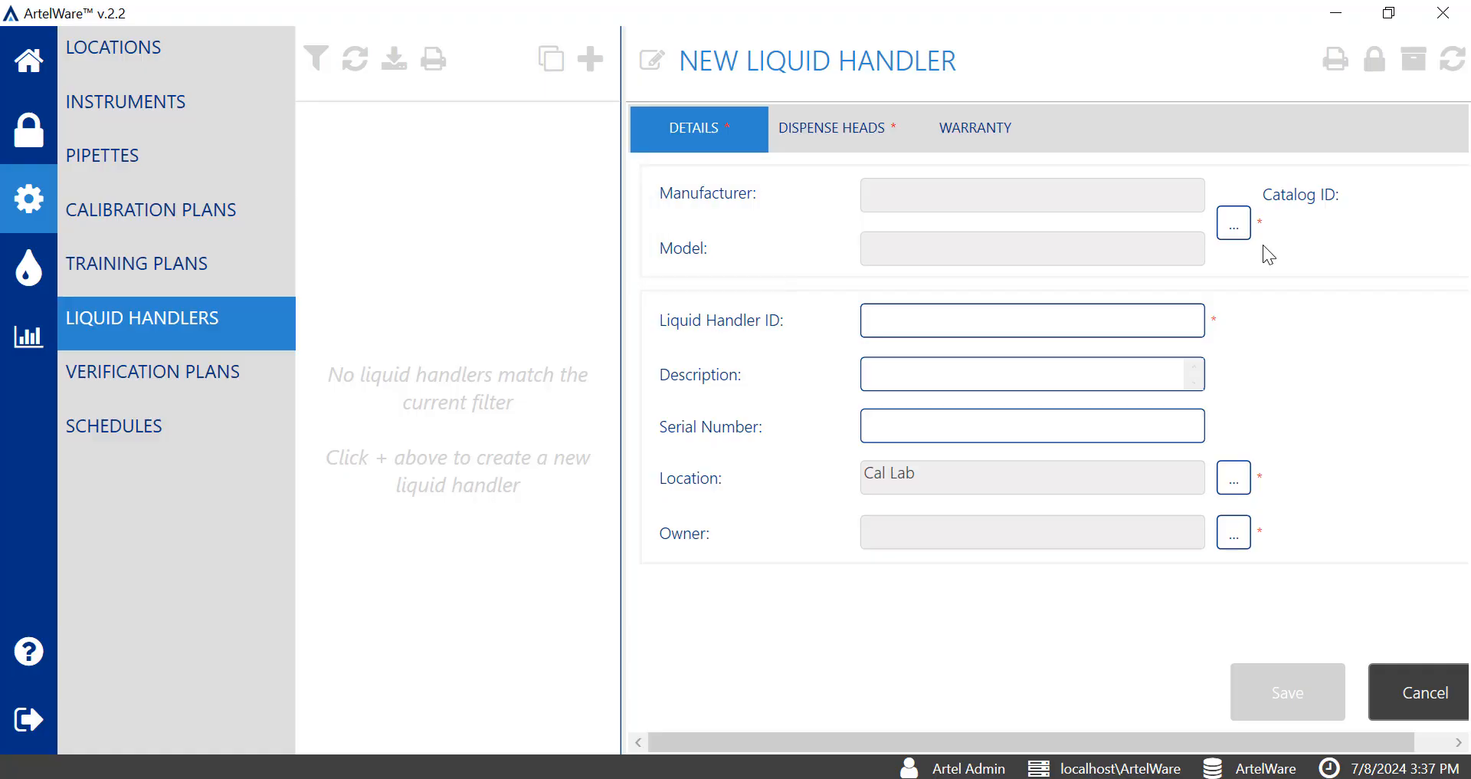
Add the manufacturer Matrix with the model Well Mate to the ALH catalog for liquid handlers.
click(1234, 229)
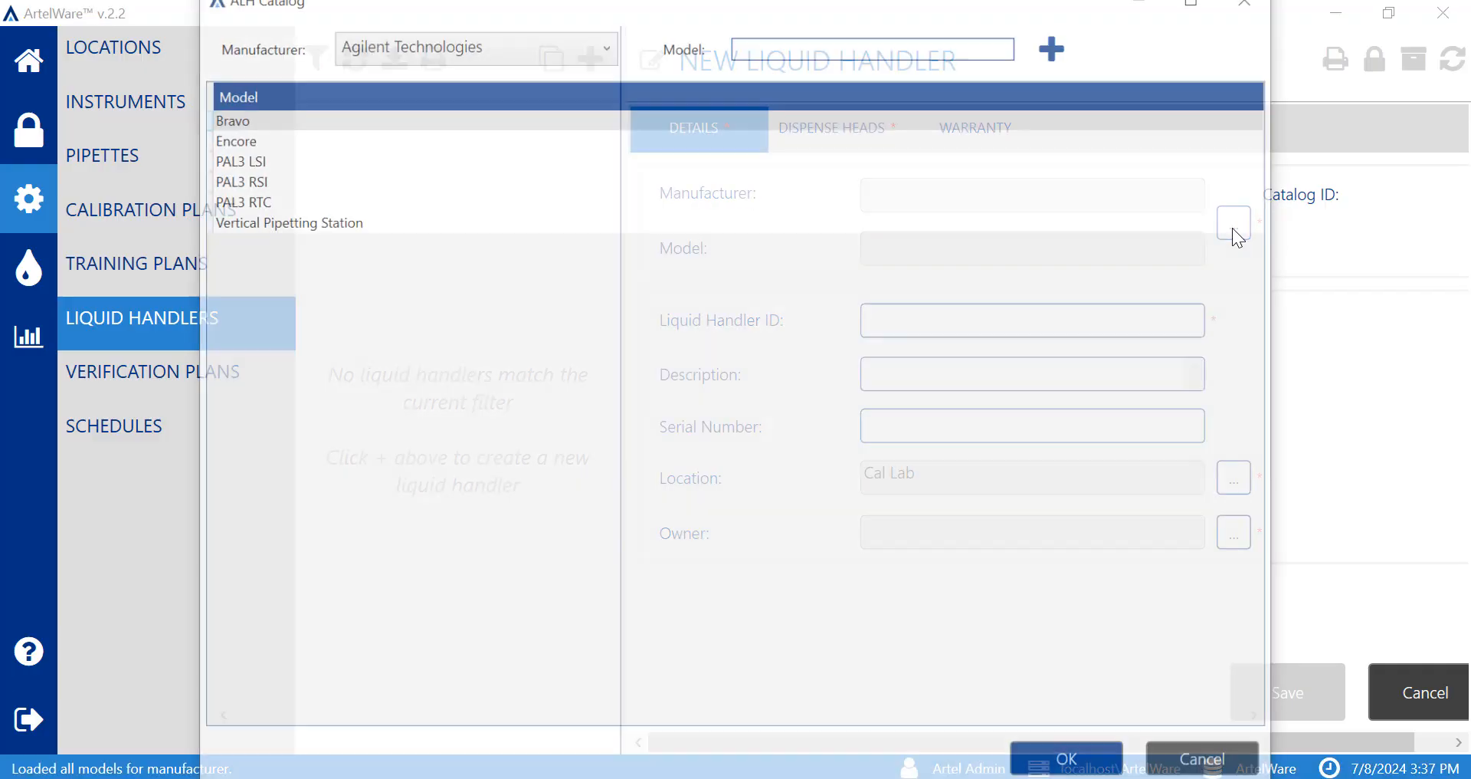
click(591, 48)
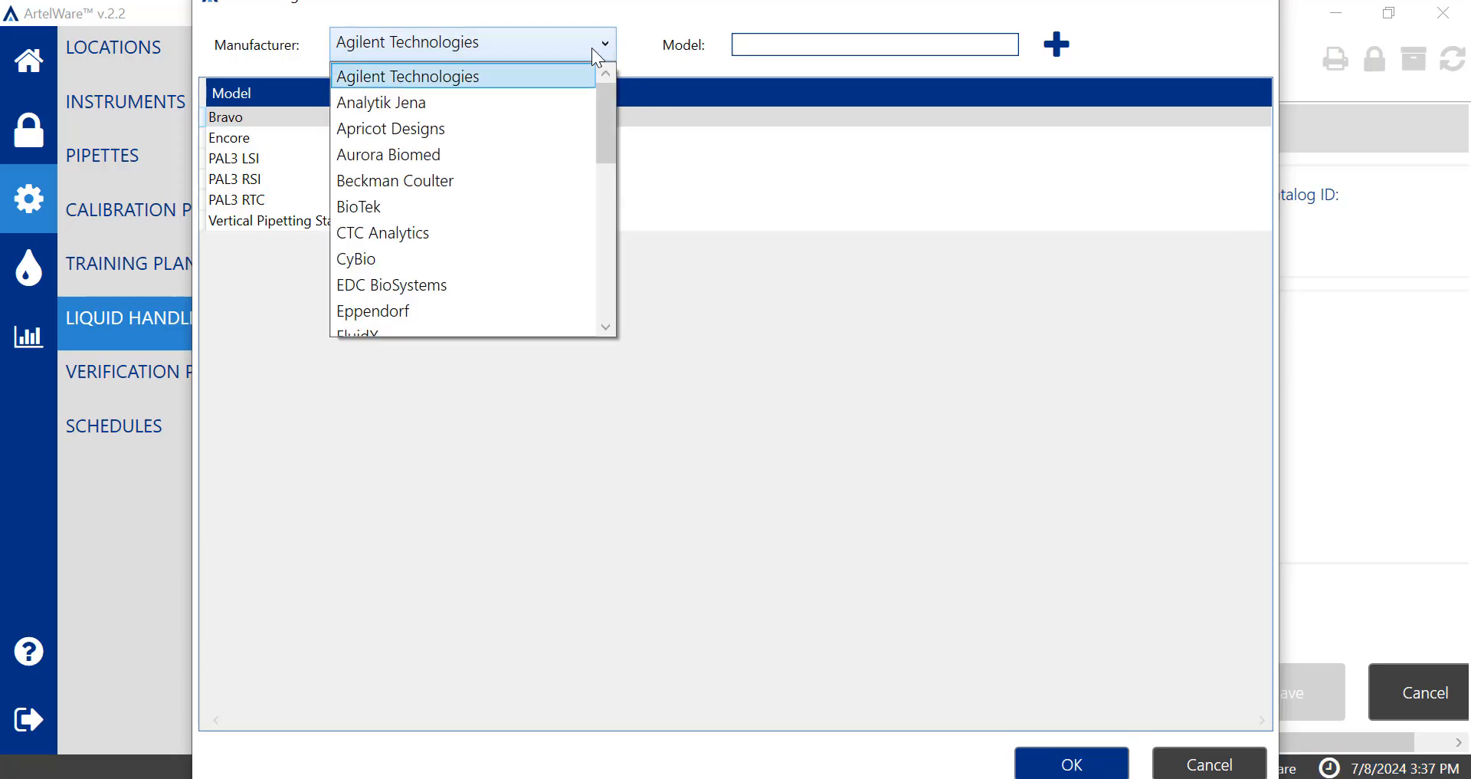
mouse_move(606, 136)
mouse_down()
mouse_move(605, 295)
mouse_move(604, 124)
mouse_up()
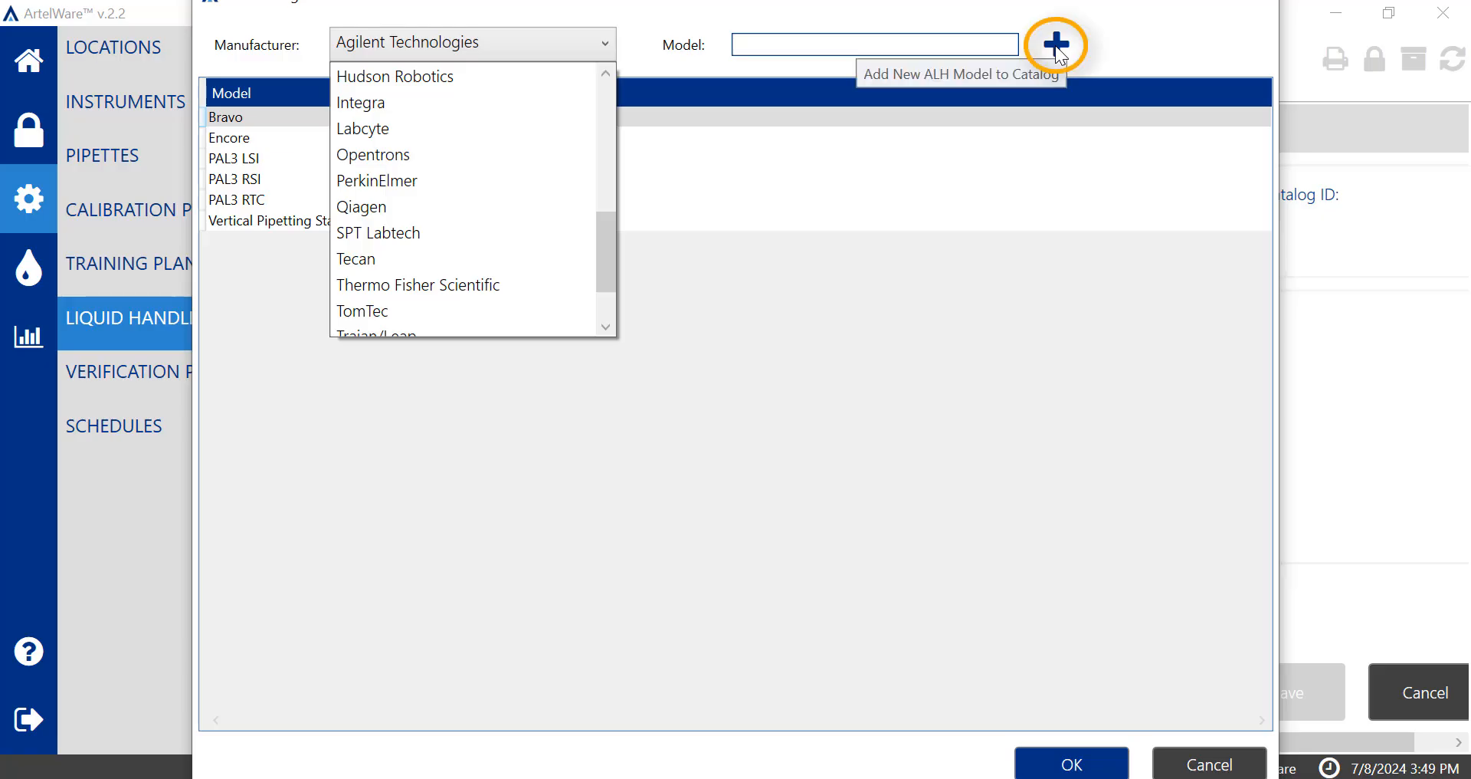
click(1057, 49)
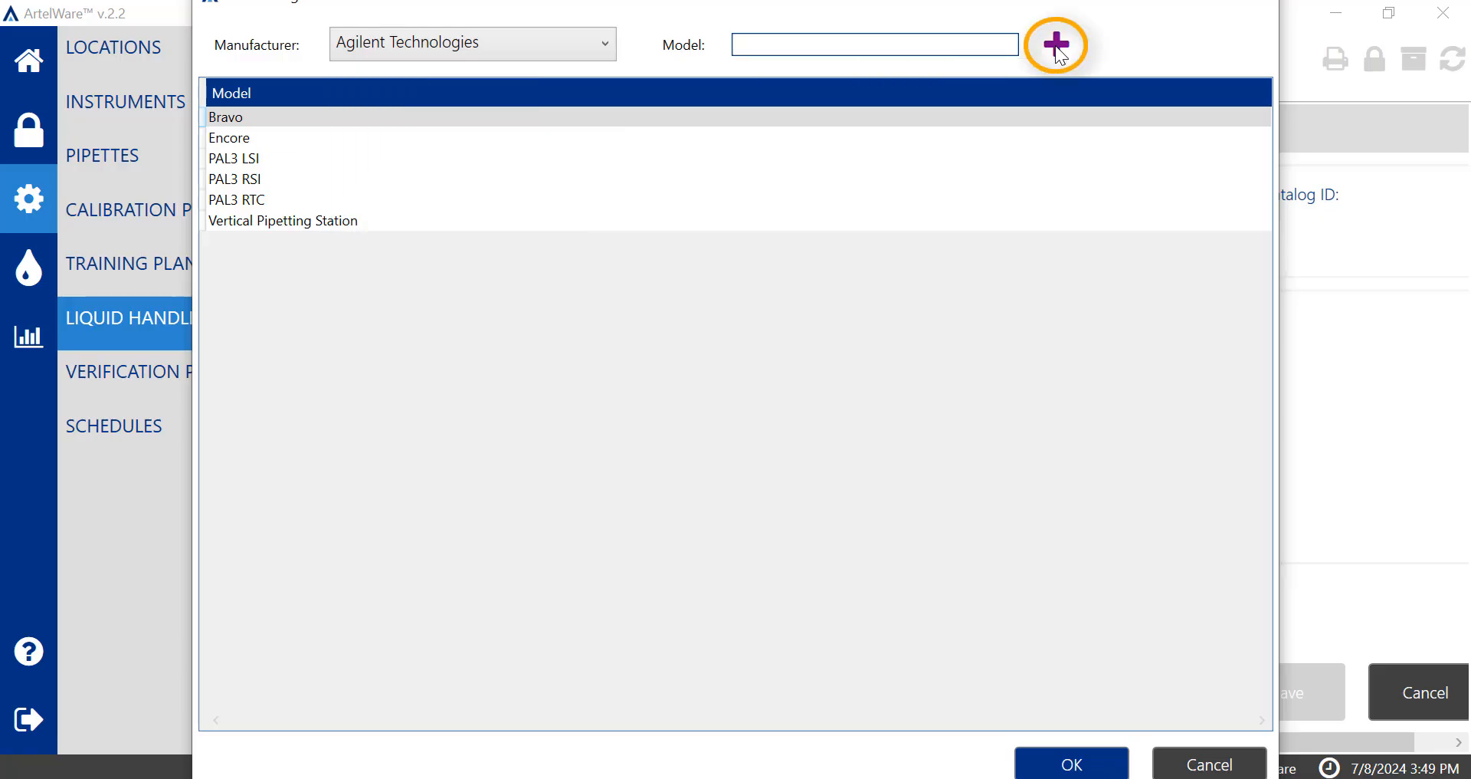
click(1057, 46)
click(782, 292)
text(Matrix)
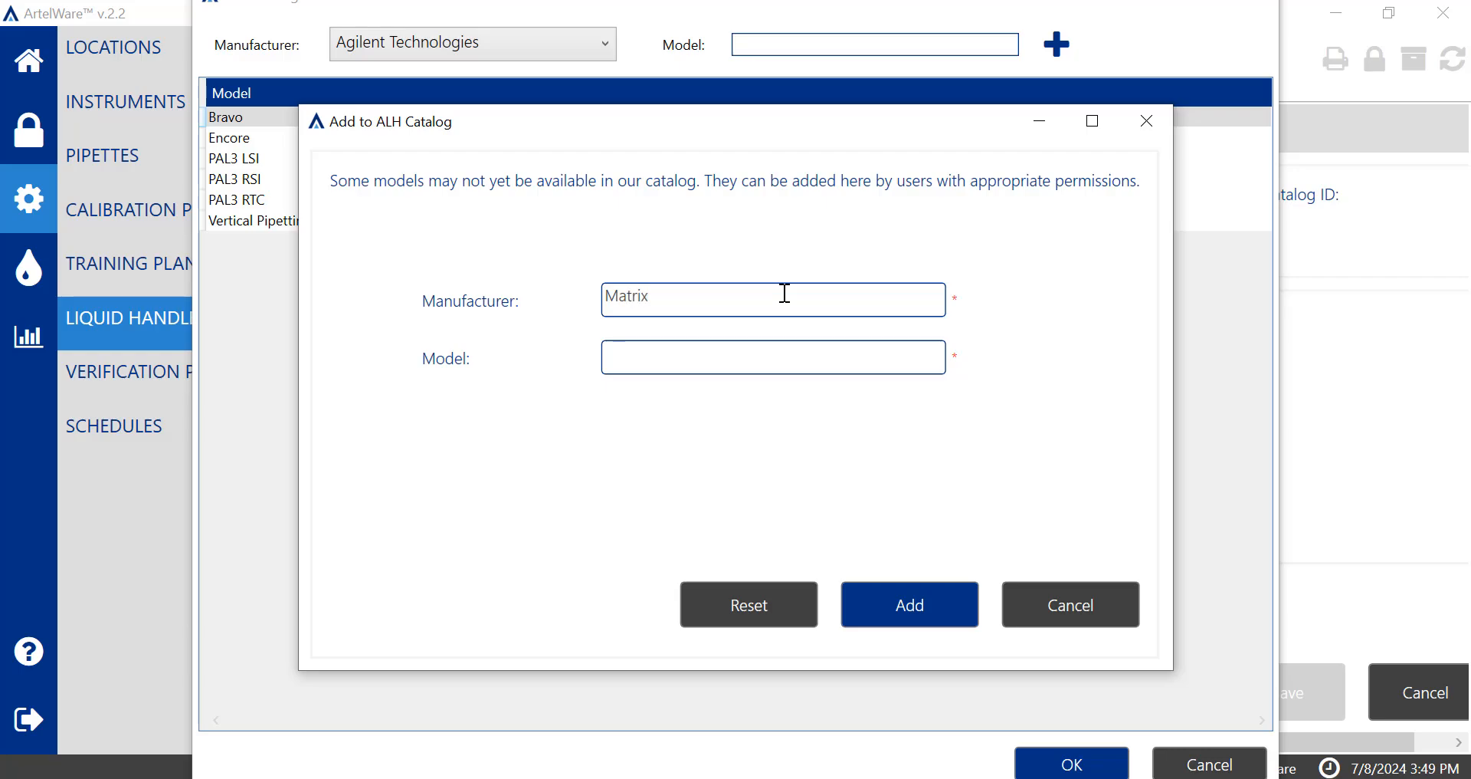
key(Tab)
text(Well Mate)
click(912, 610)
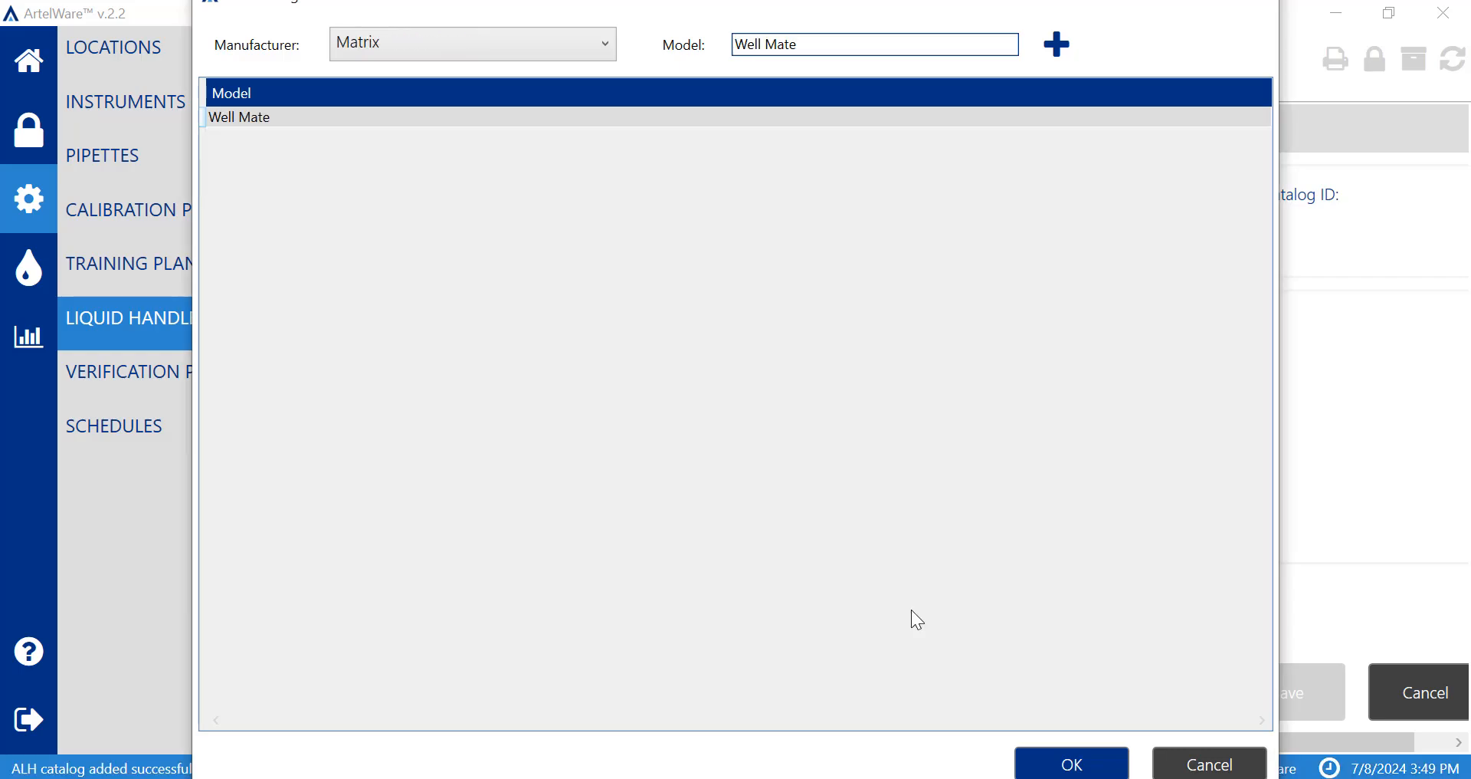
Choose the Biomek FXP model by Beckman Coulter from the catalog for the new liquid handler.
click(519, 39)
click(1040, 694)
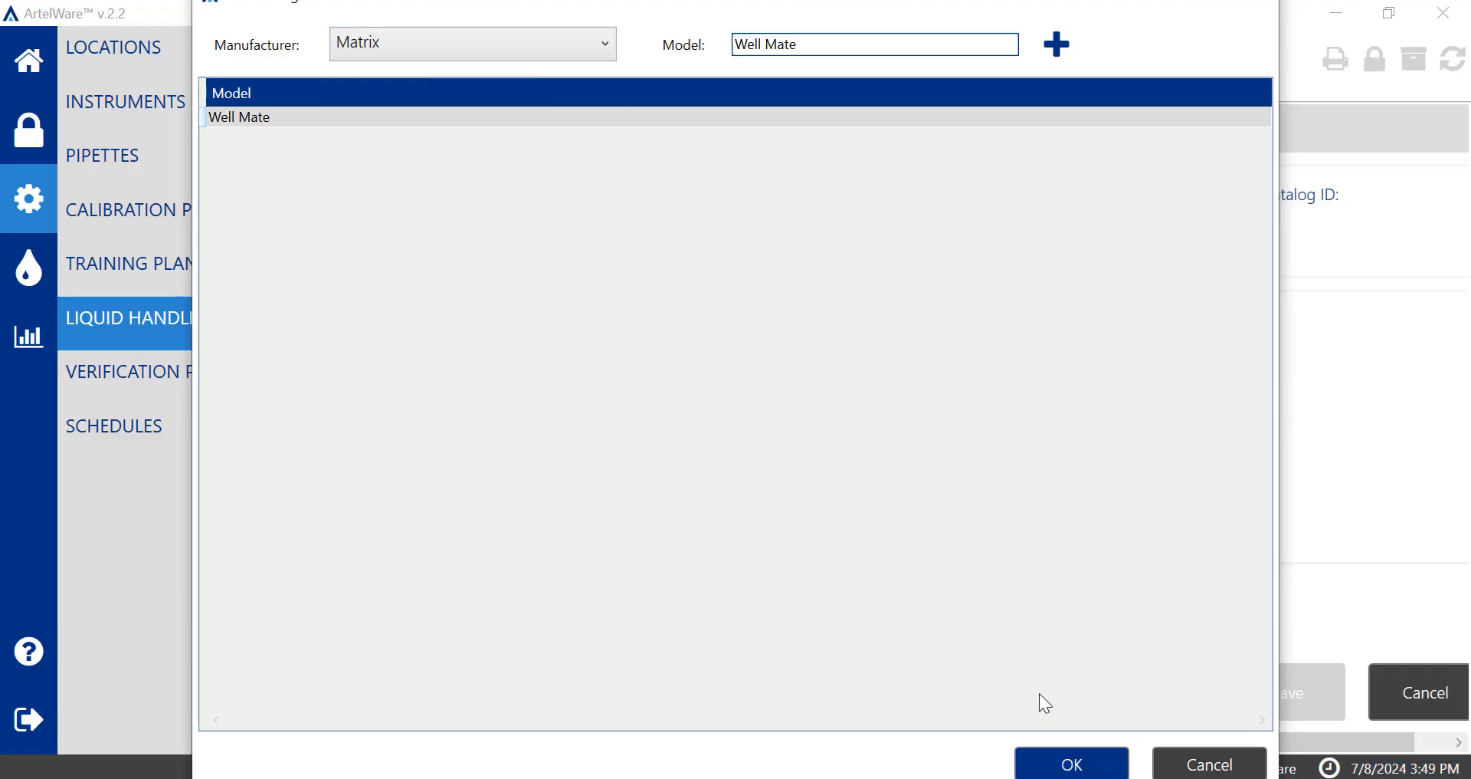
click(1072, 761)
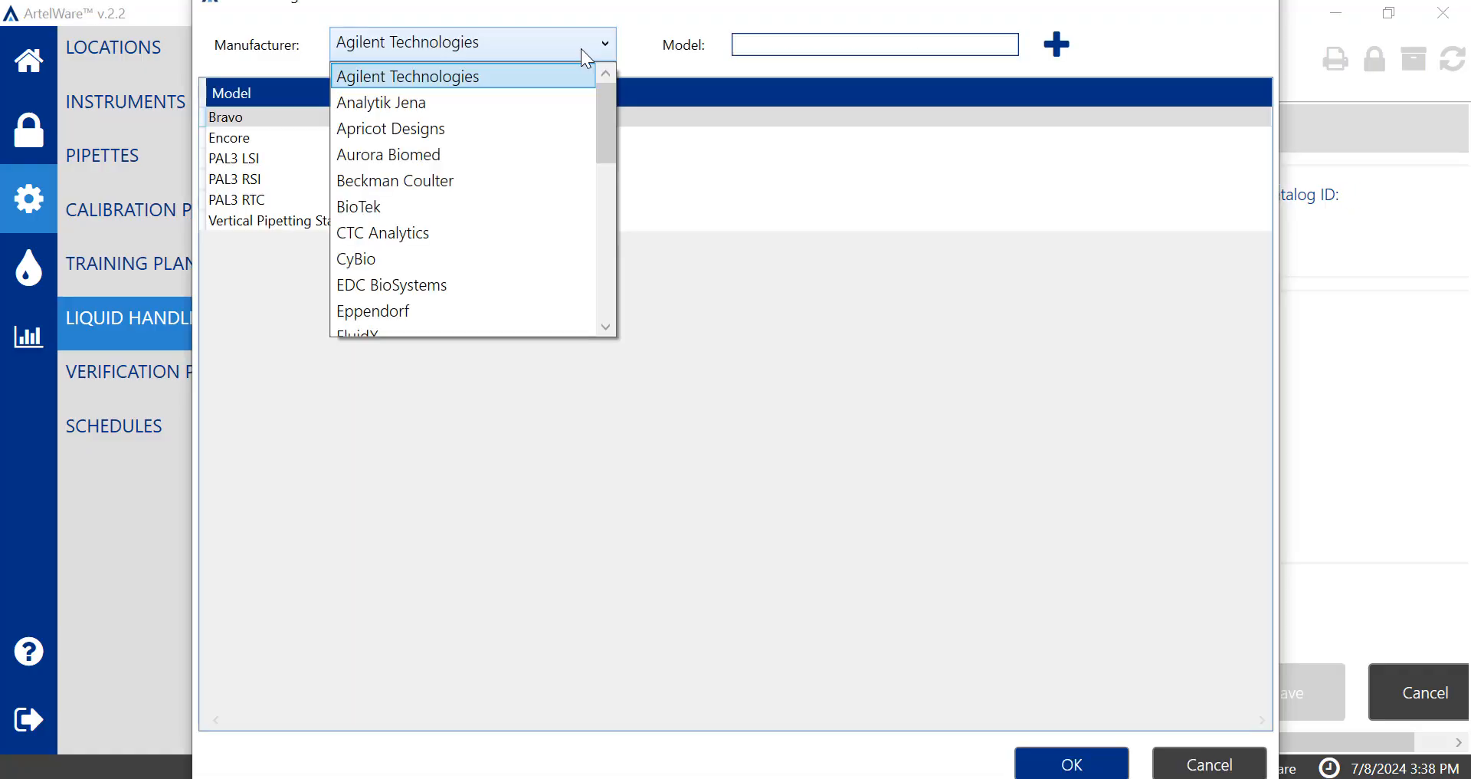
click(529, 181)
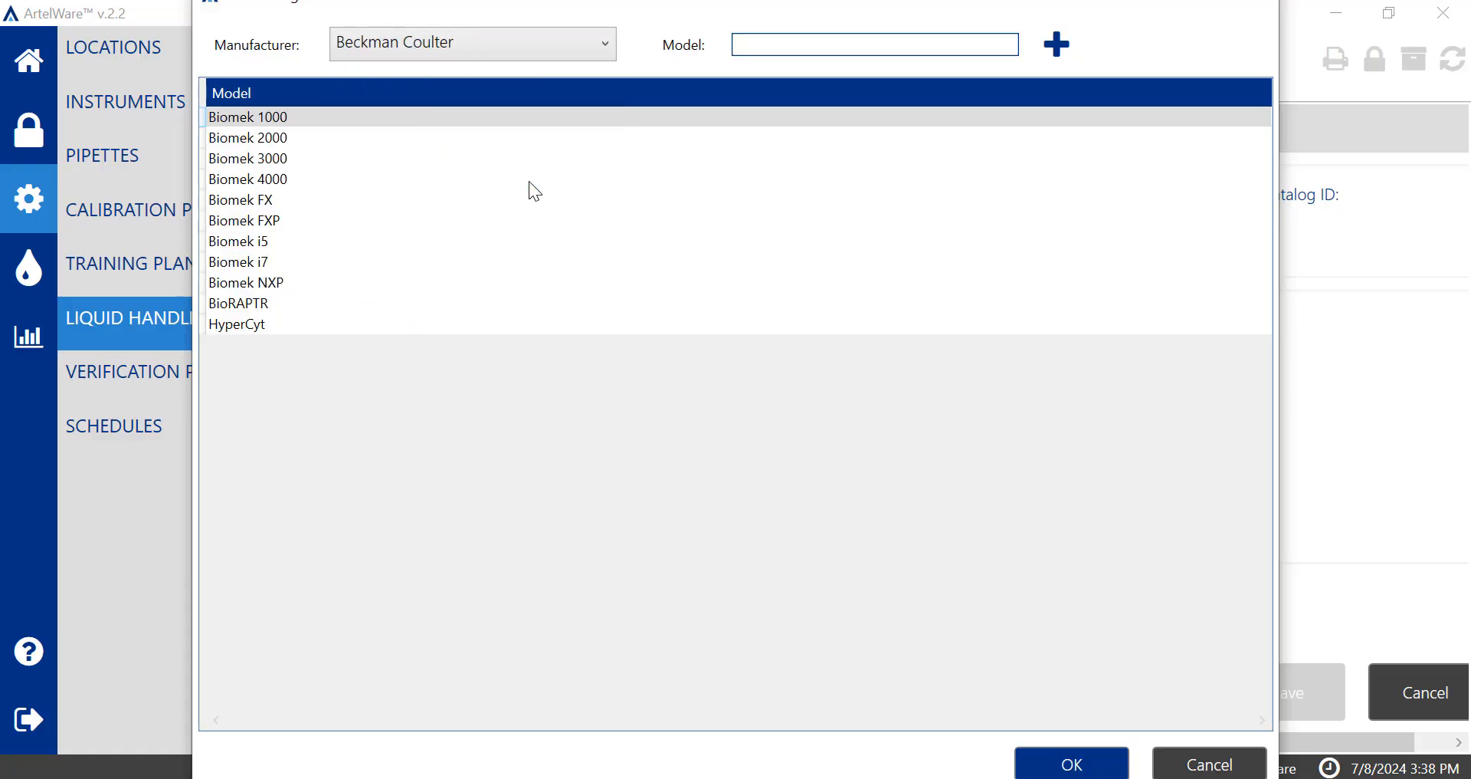
click(366, 220)
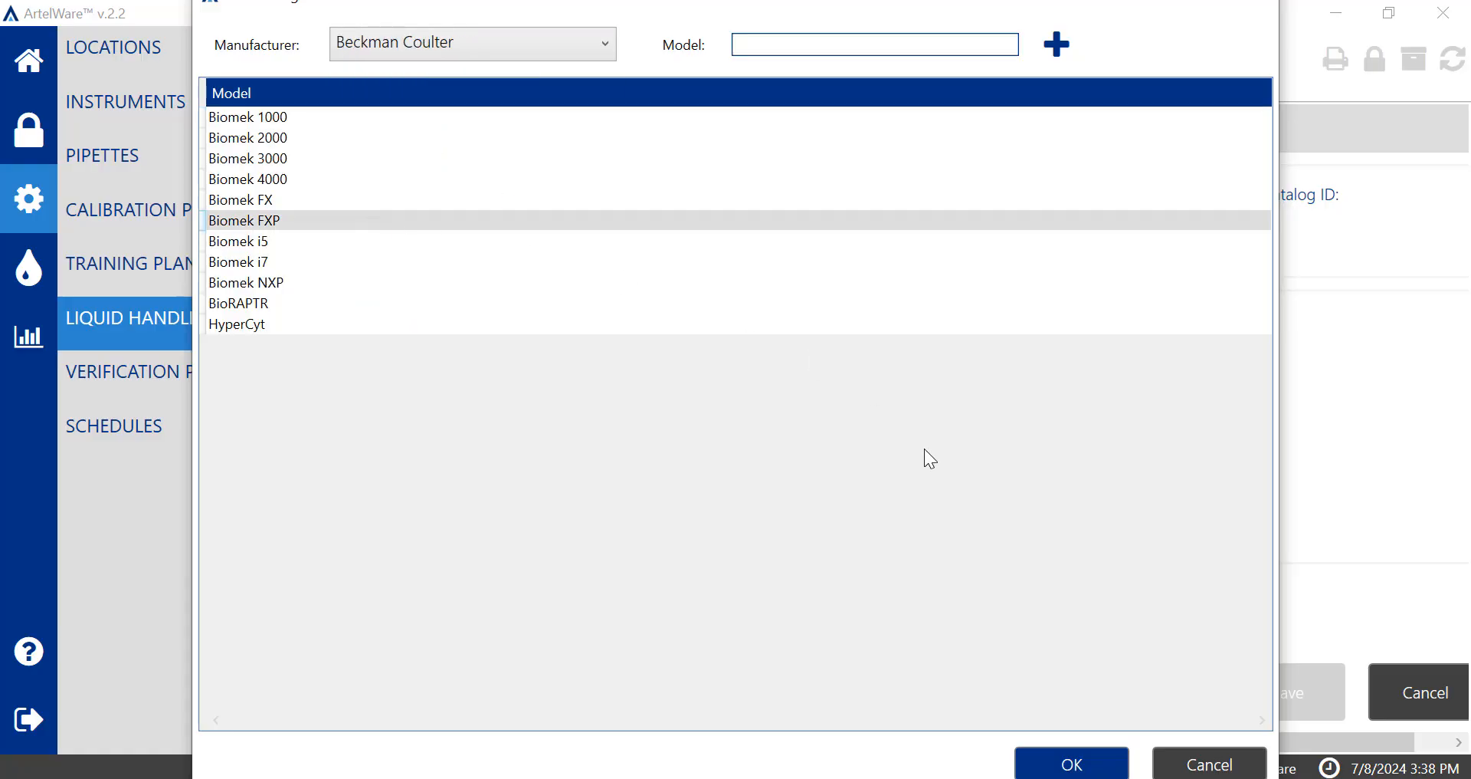
click(1092, 767)
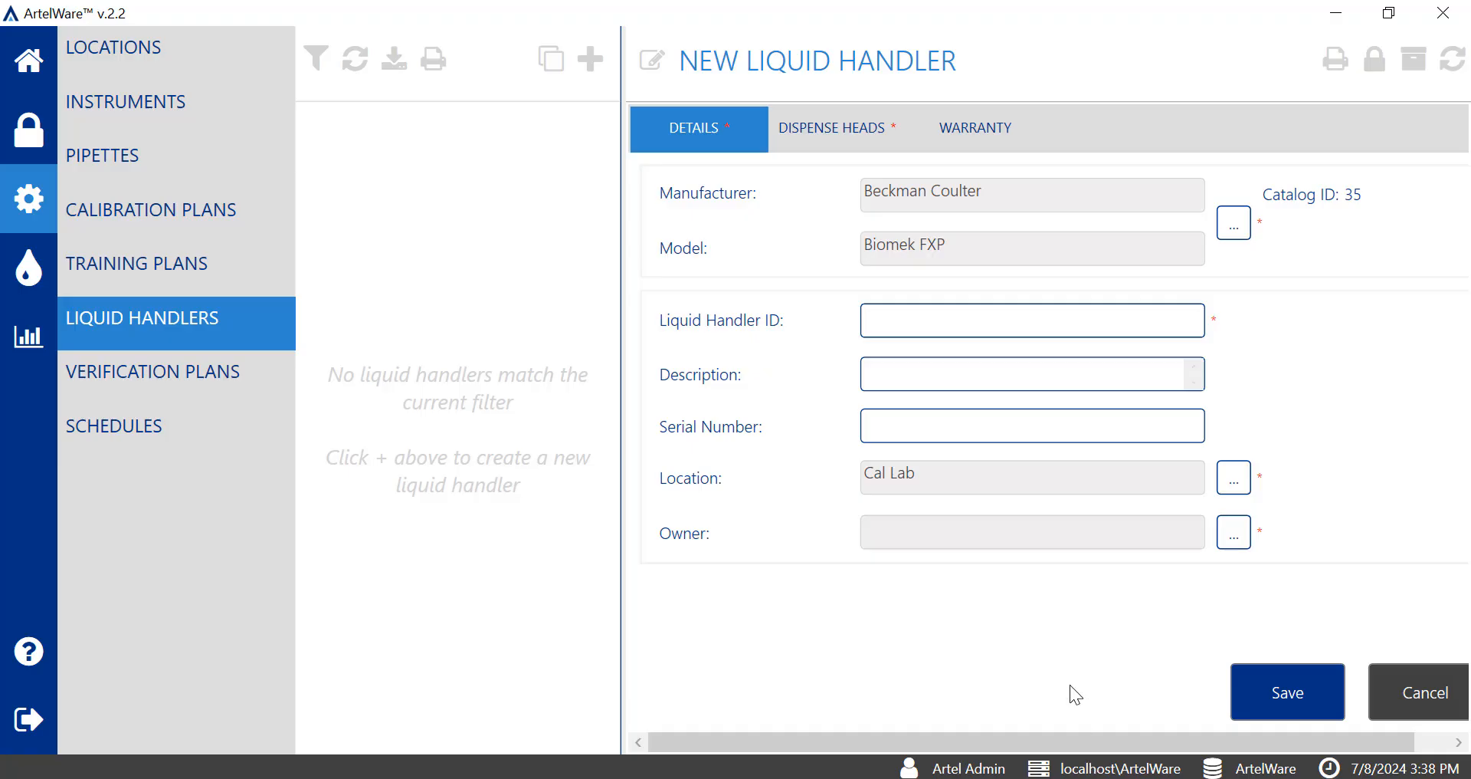
Set the Liquid Handler ID to 9876_90 and the serial number to 971654390.
click(1017, 321)
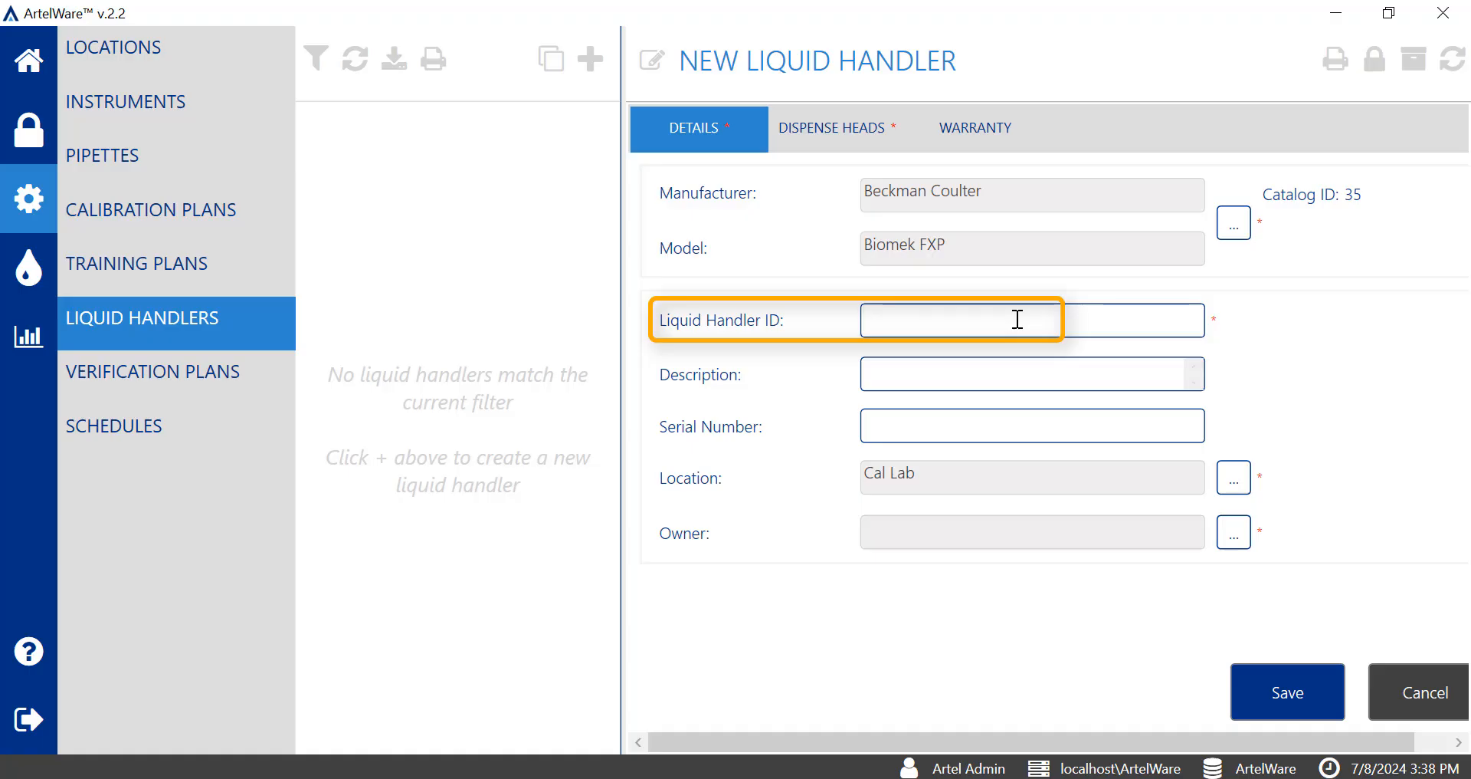
text(9876_90)
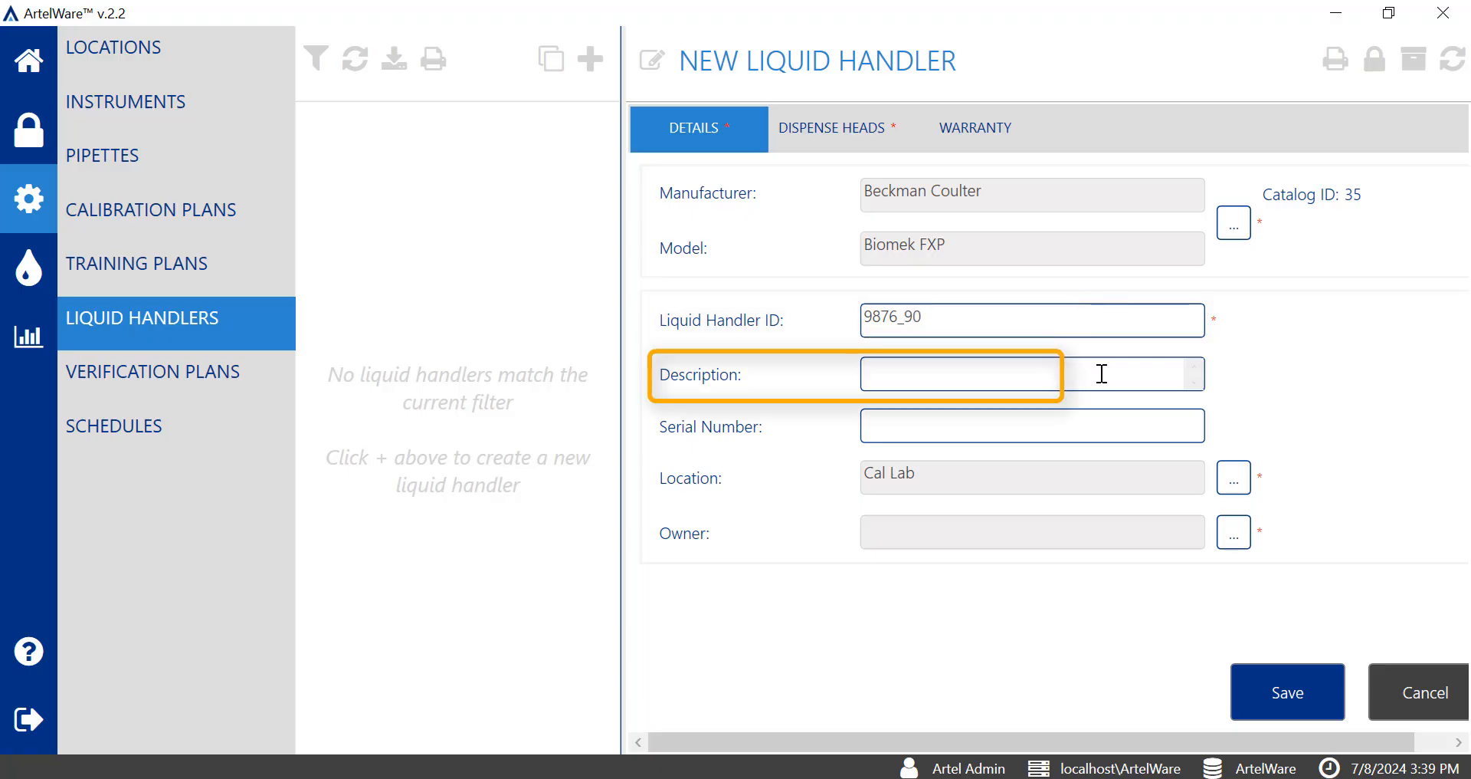
click(1033, 424)
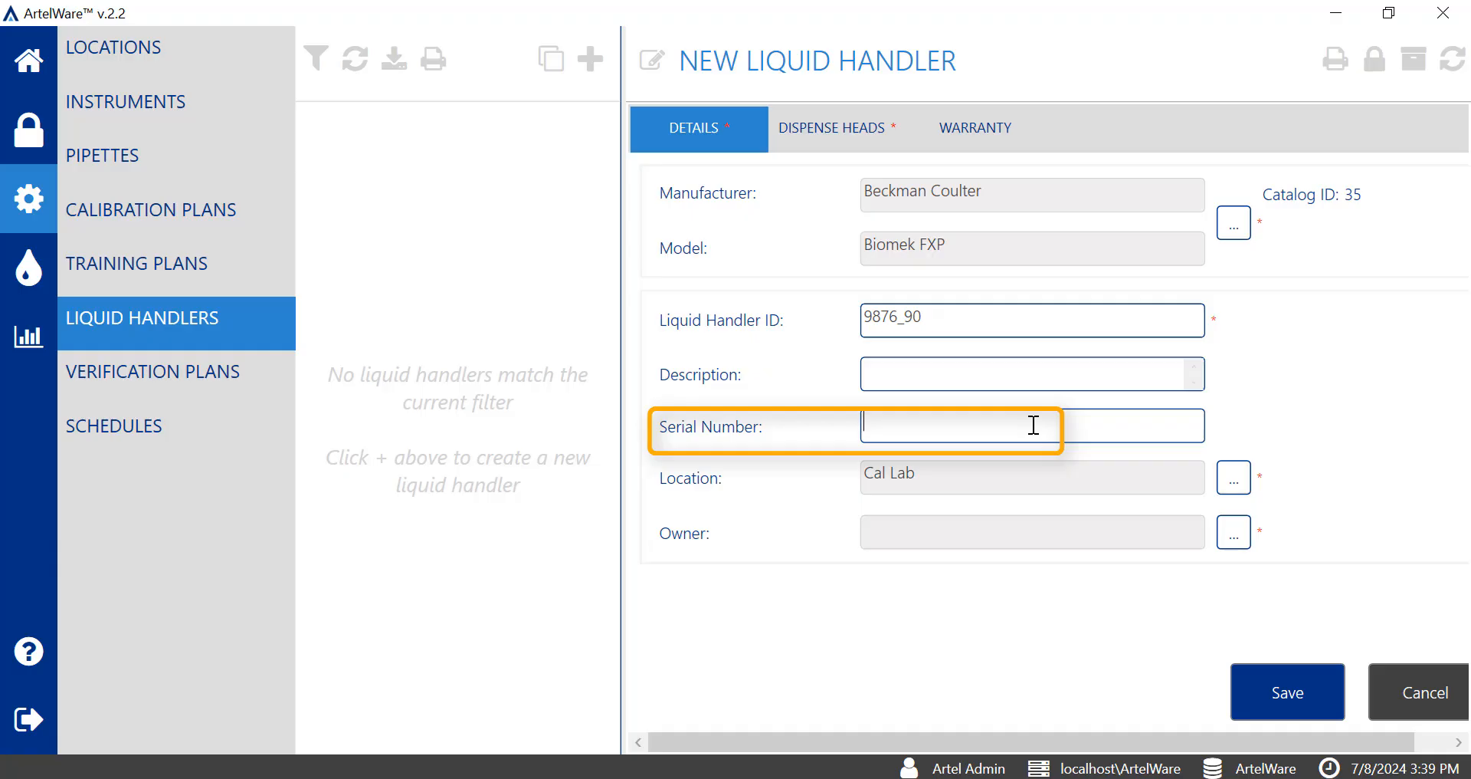
text(971654390)
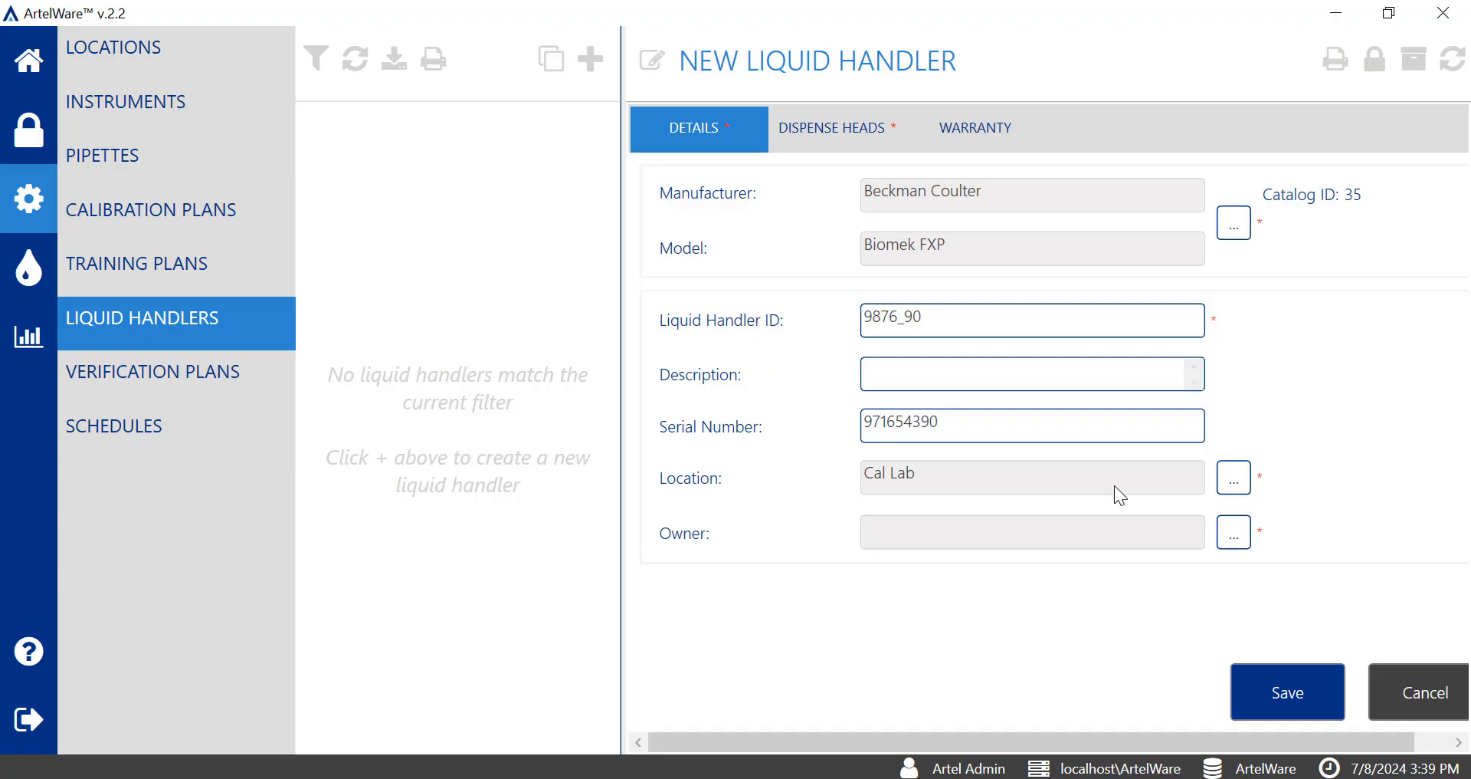
Set the liquid handler's location to Hawaii and its owner to Operator1.
click(1239, 487)
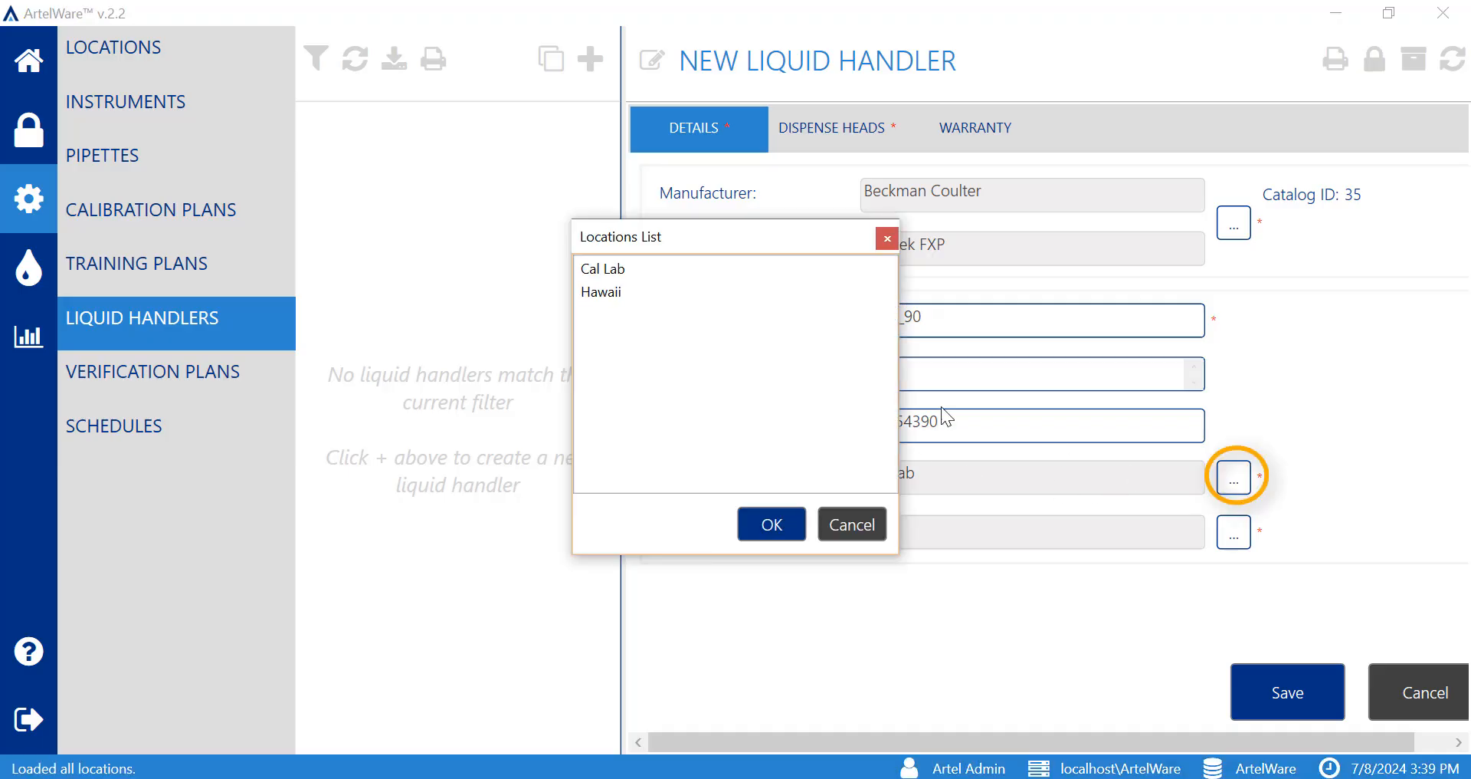
click(665, 290)
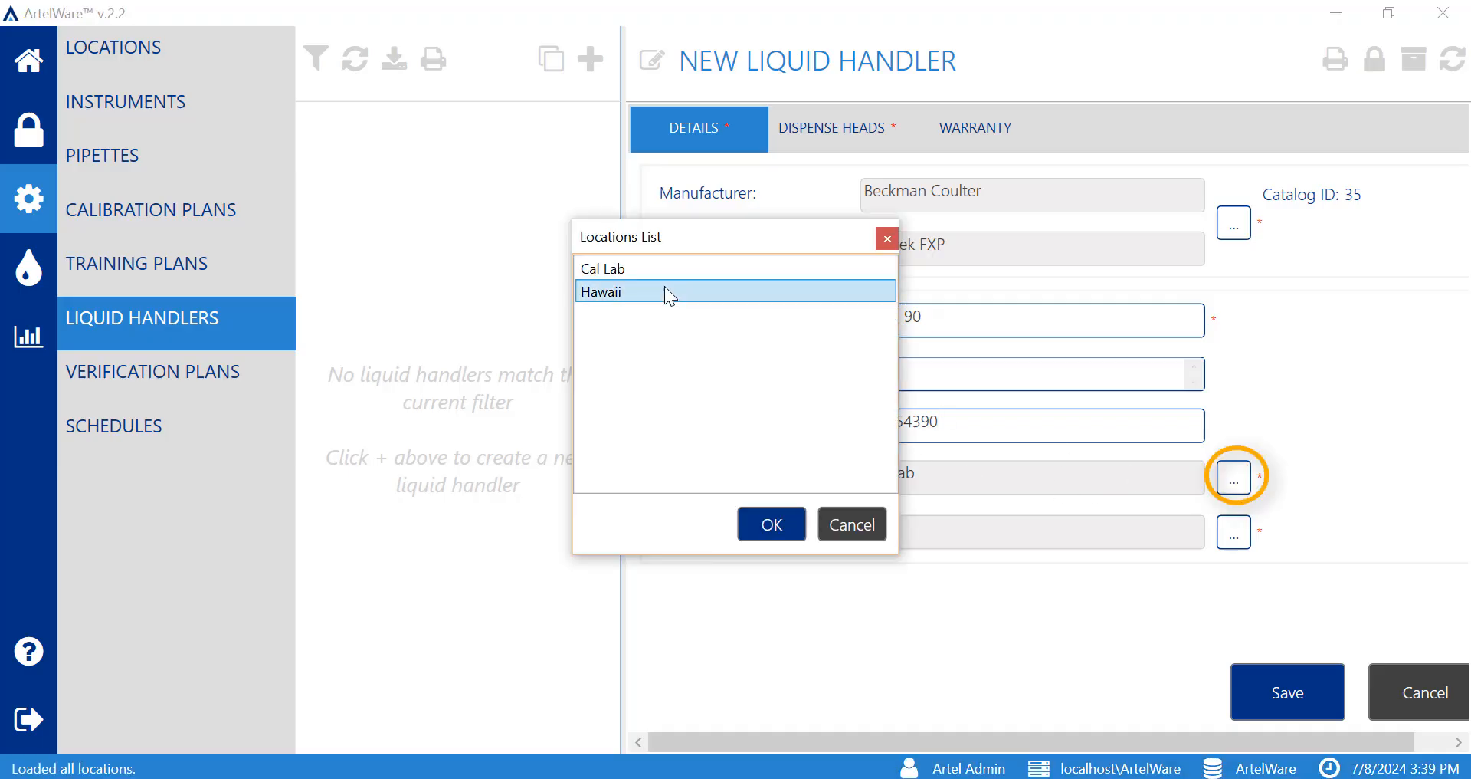
click(797, 516)
click(1231, 541)
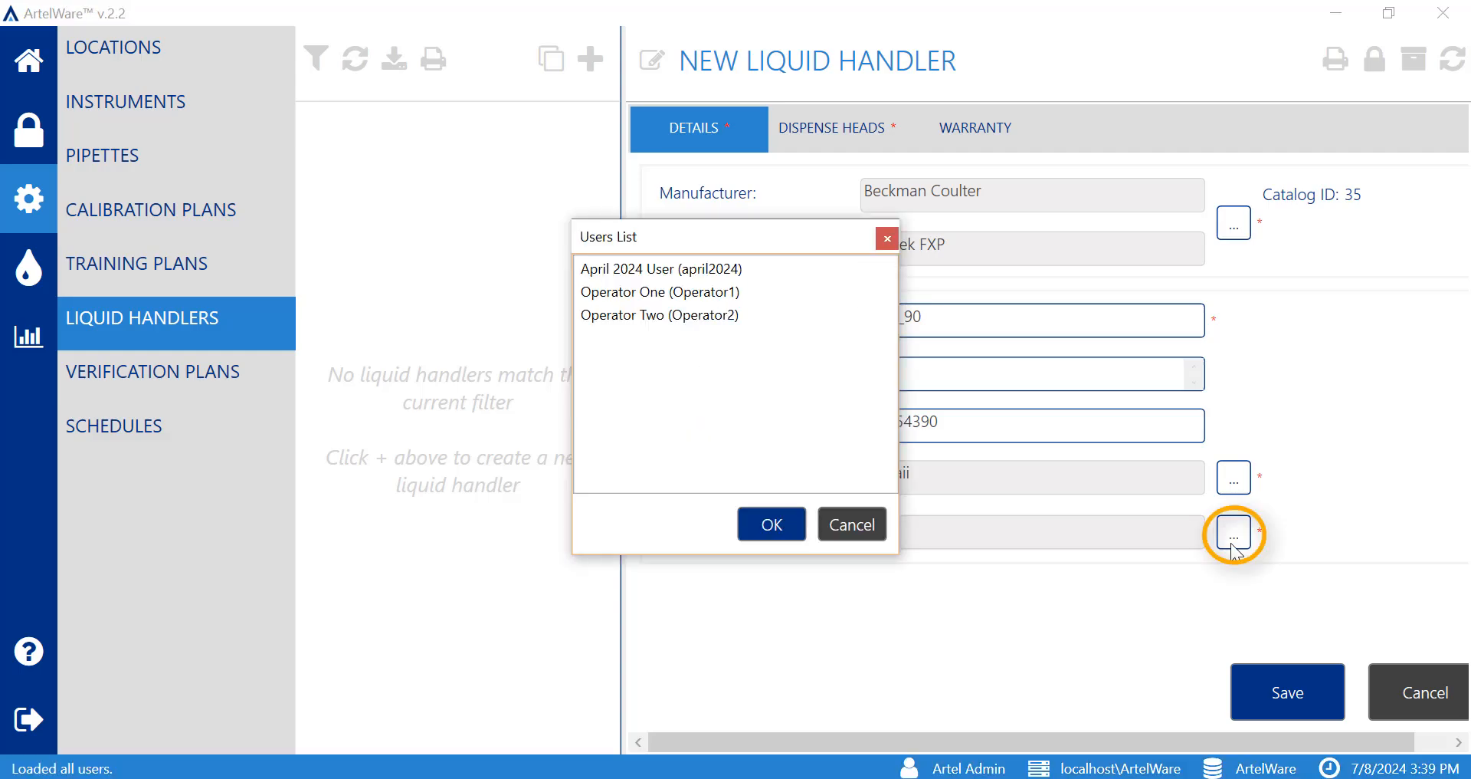
click(722, 294)
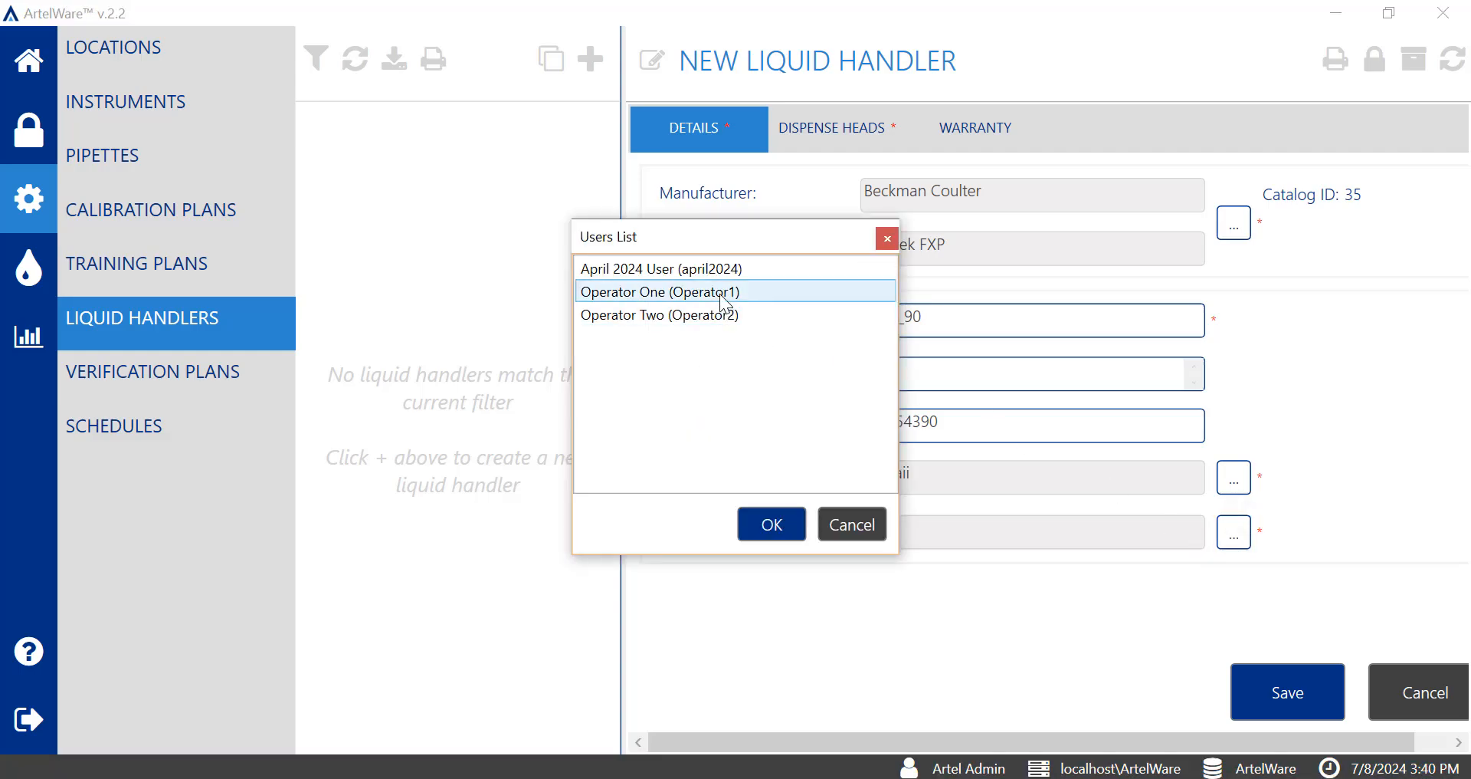
click(802, 530)
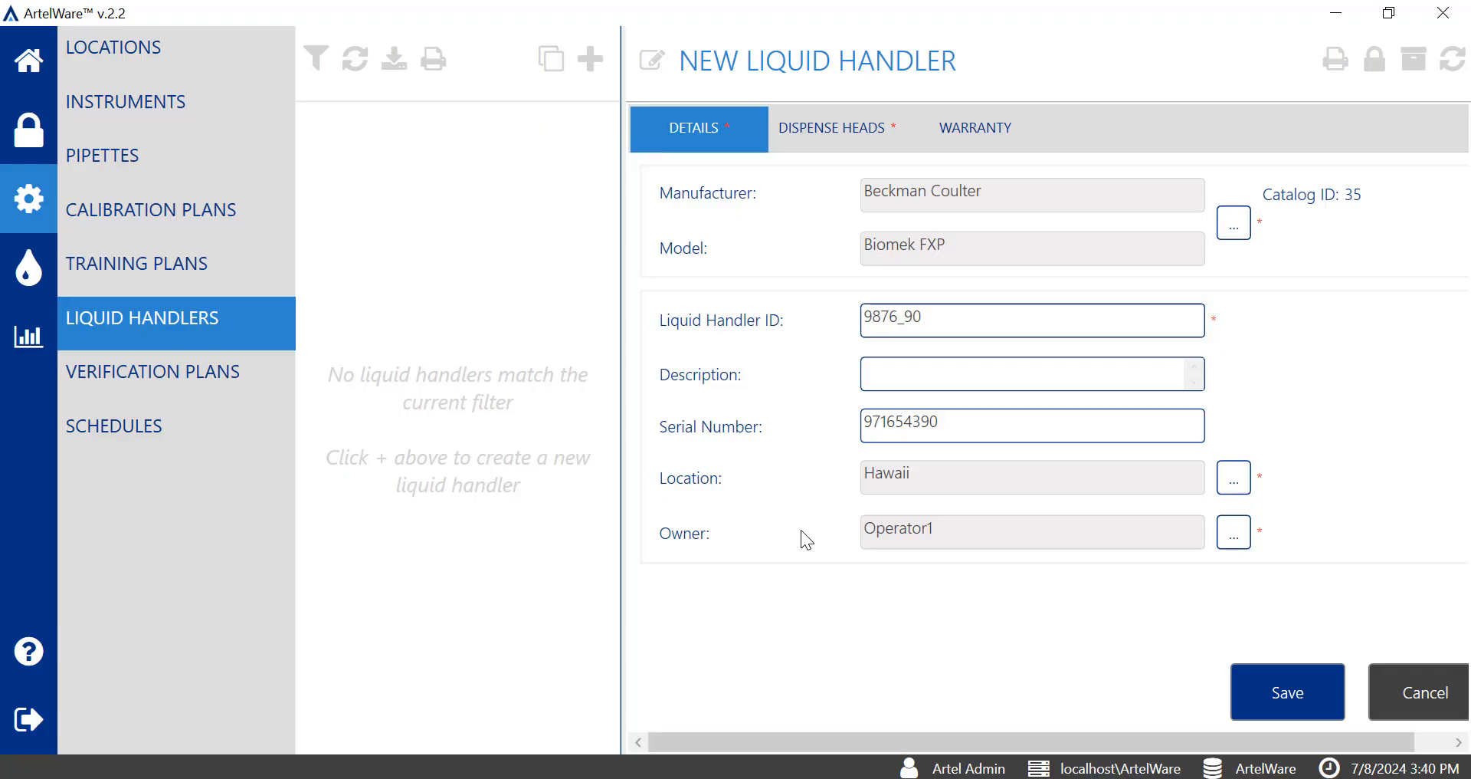
Create a new dispense head for the liquid handler with ID 23876 and 96 channels.
click(862, 131)
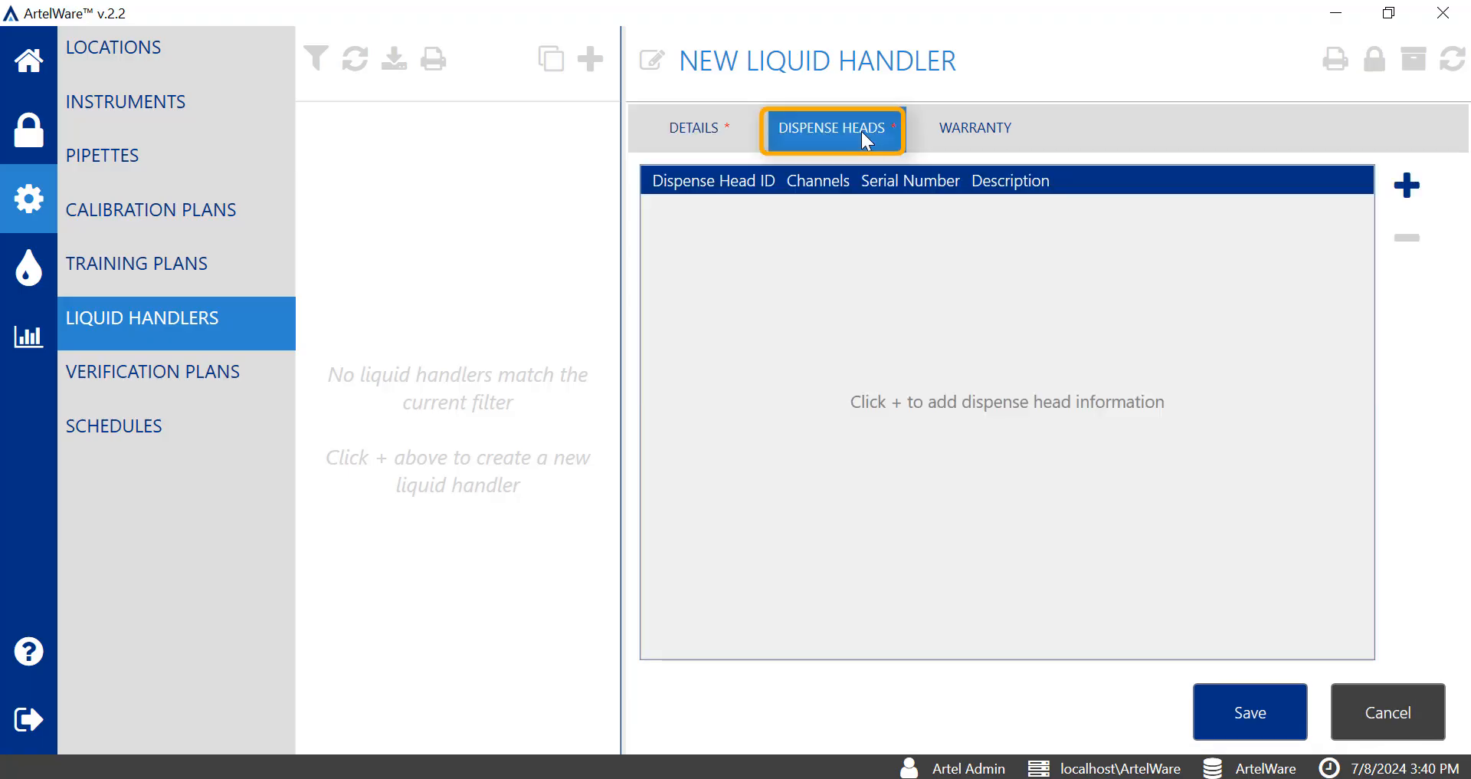
click(1409, 183)
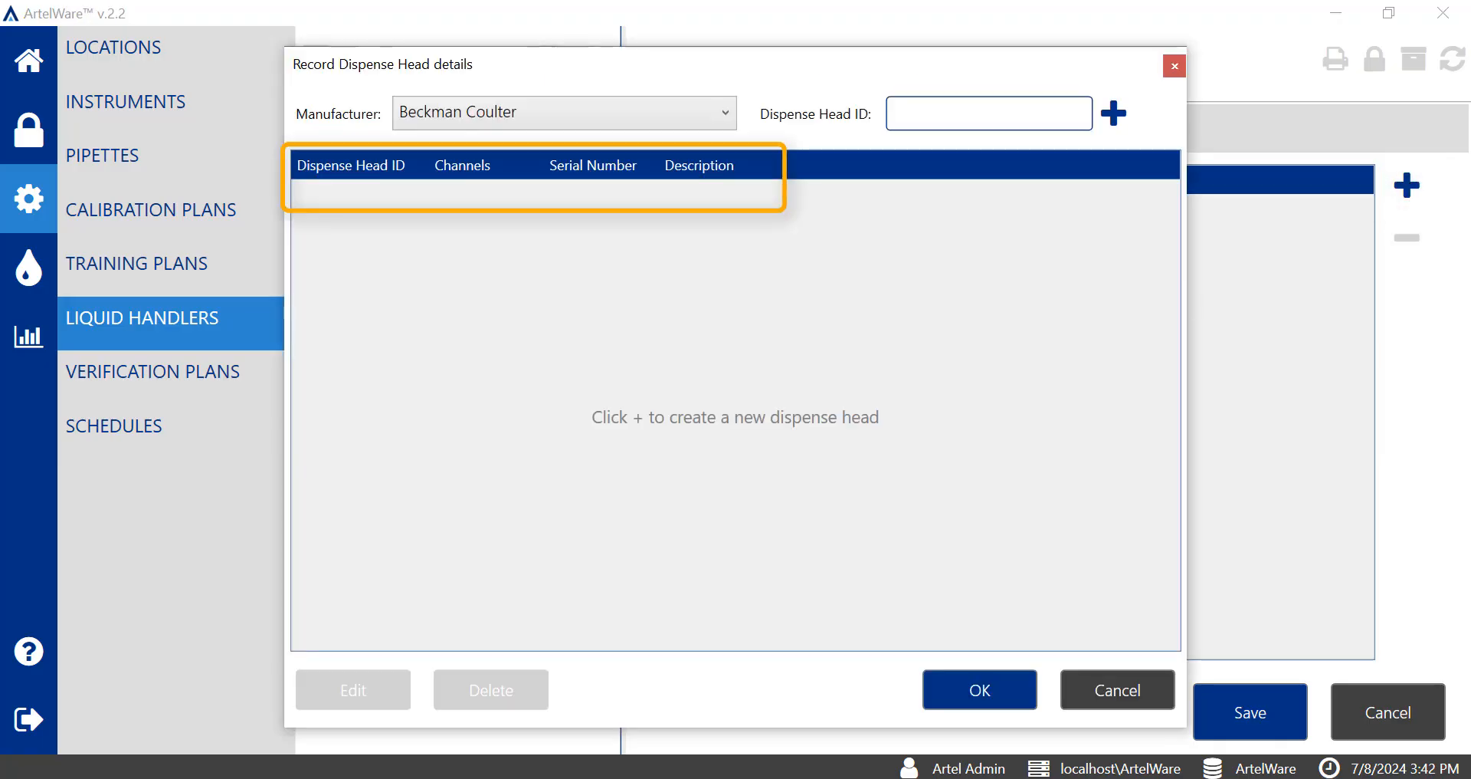
click(1120, 115)
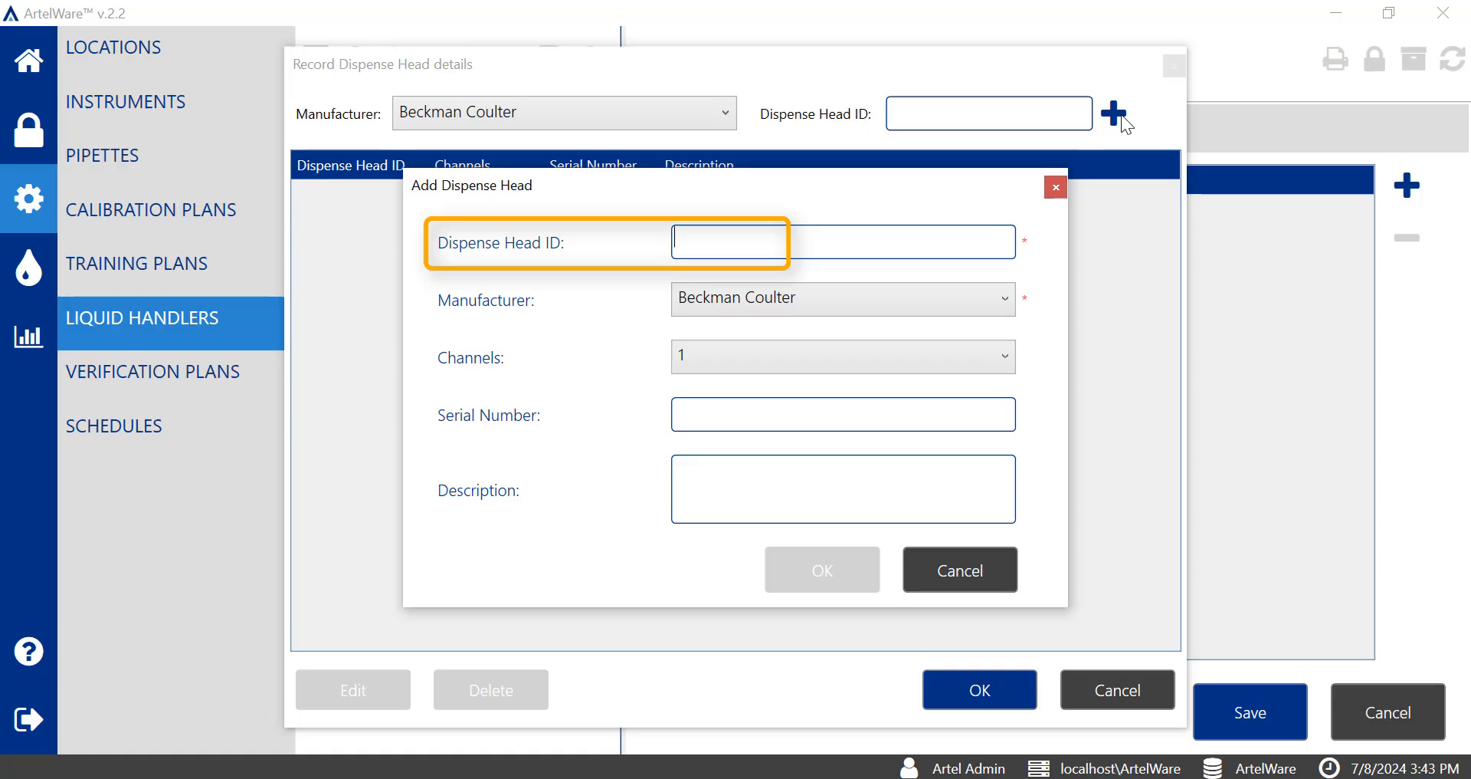
text(23876)
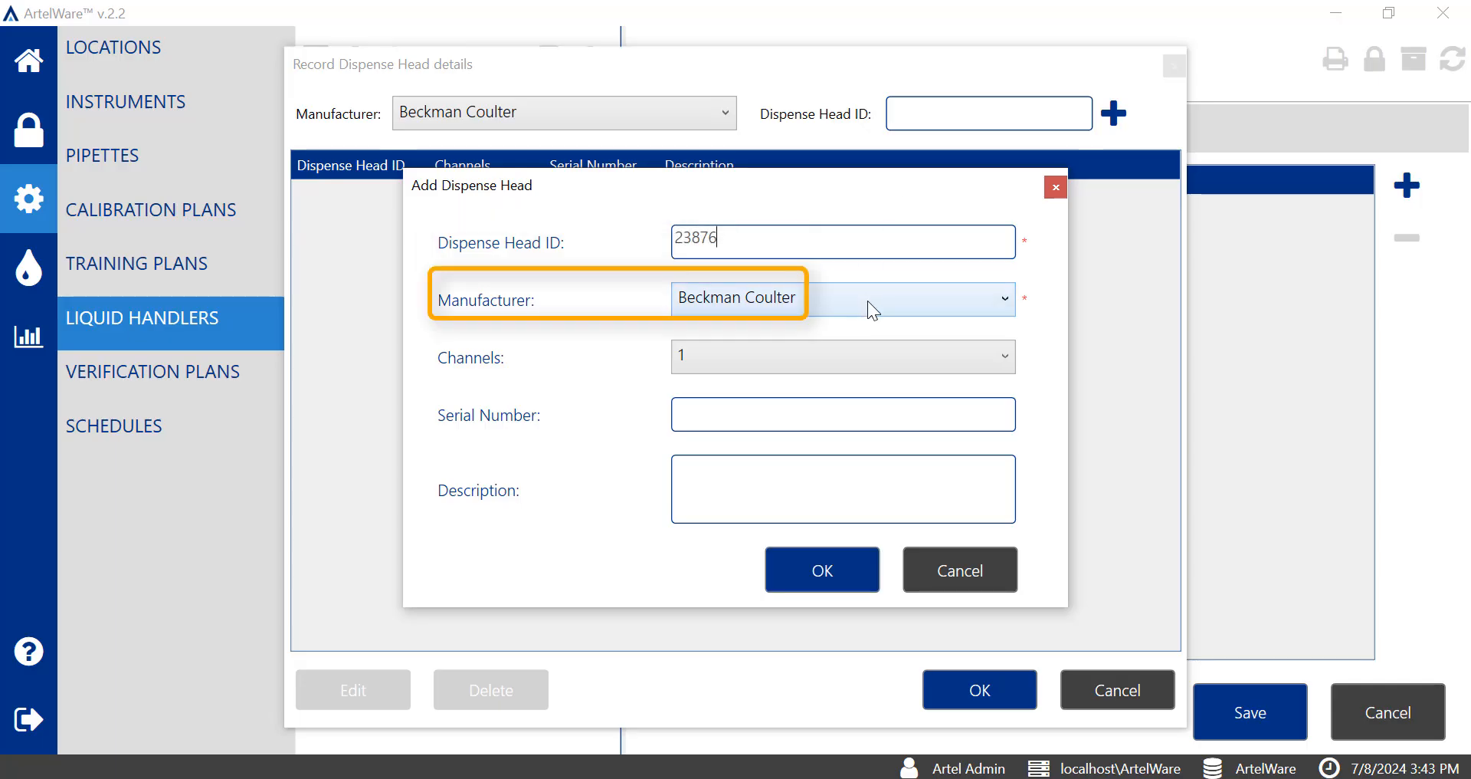
click(849, 361)
click(735, 543)
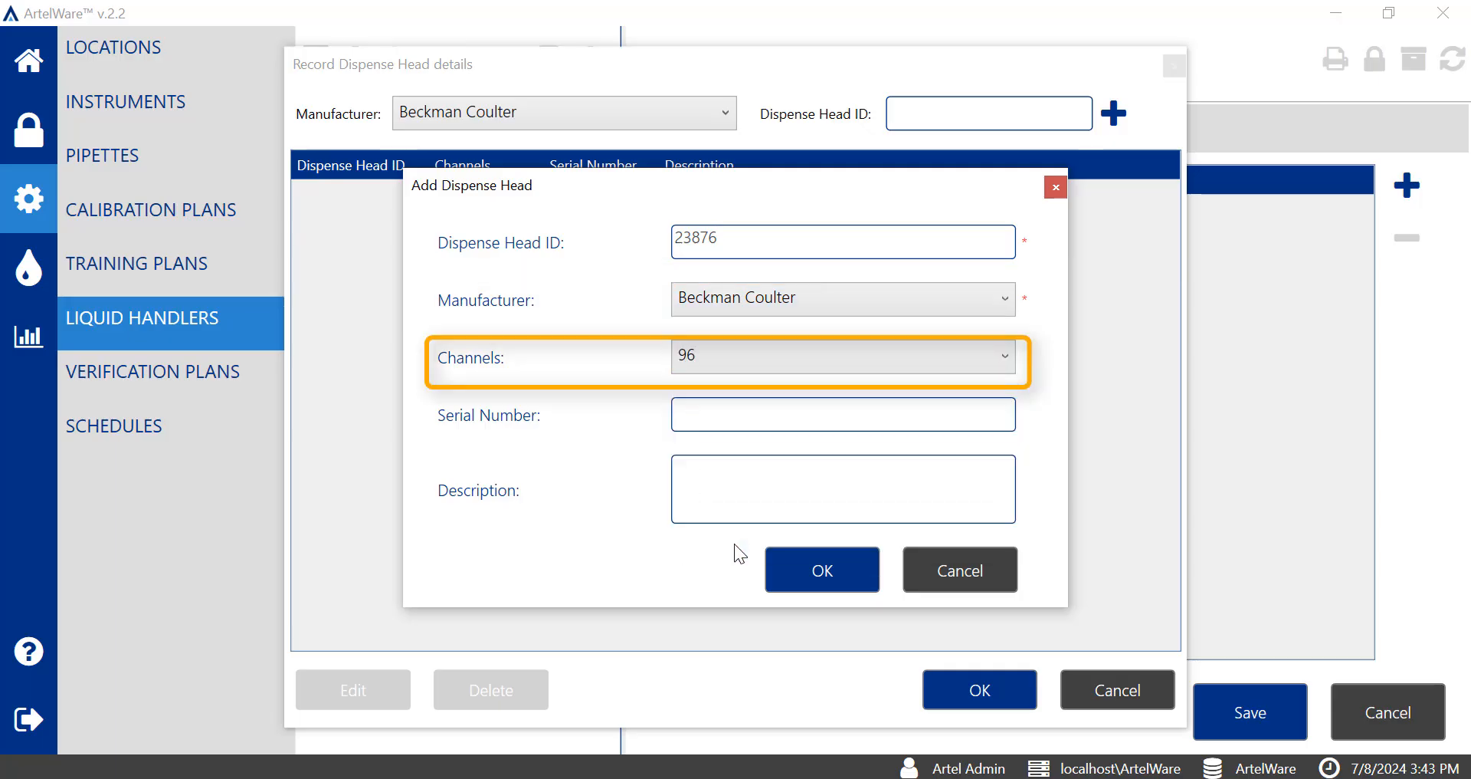
Complete the dispense head with serial number H65243 and save the new liquid handler.
click(772, 419)
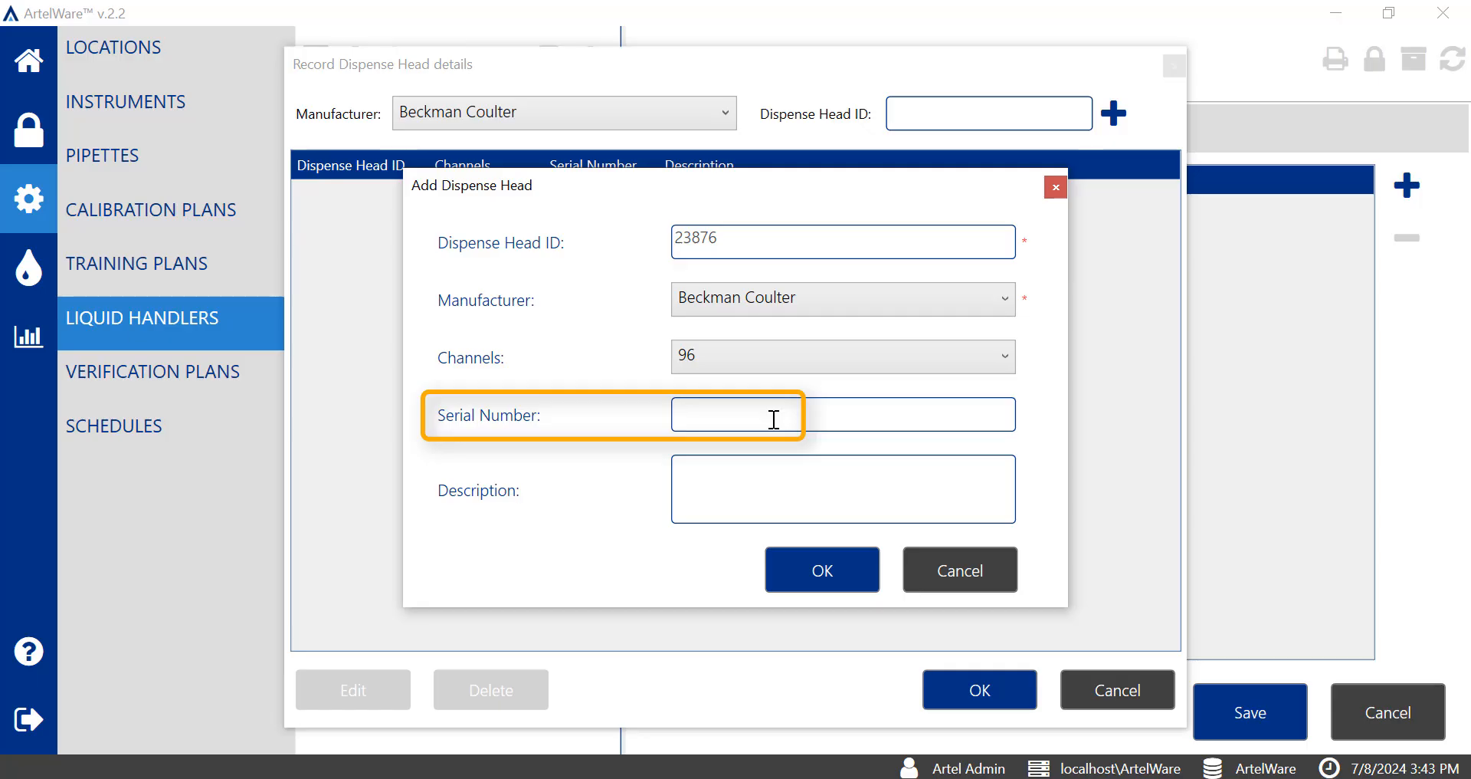
text(H65243)
click(808, 506)
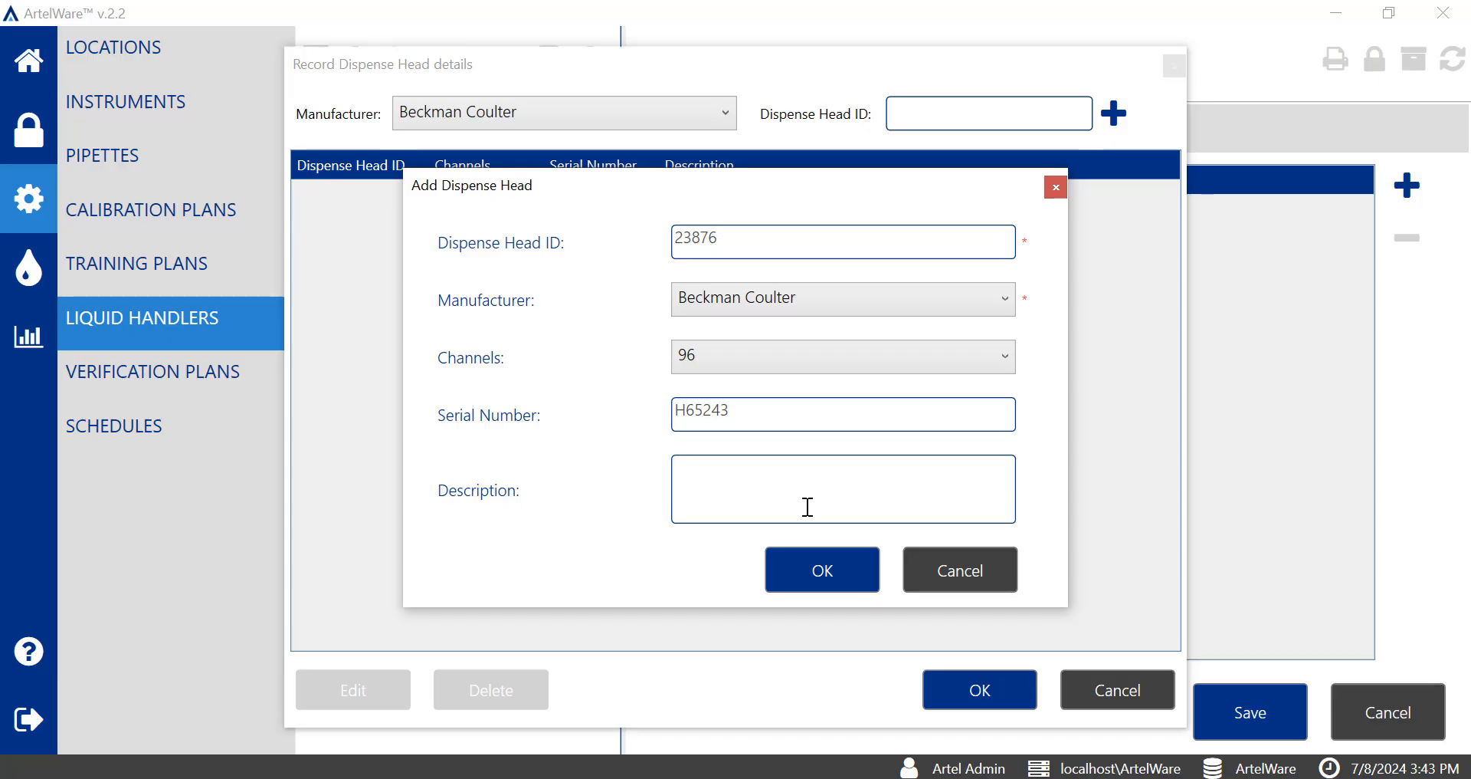
click(819, 562)
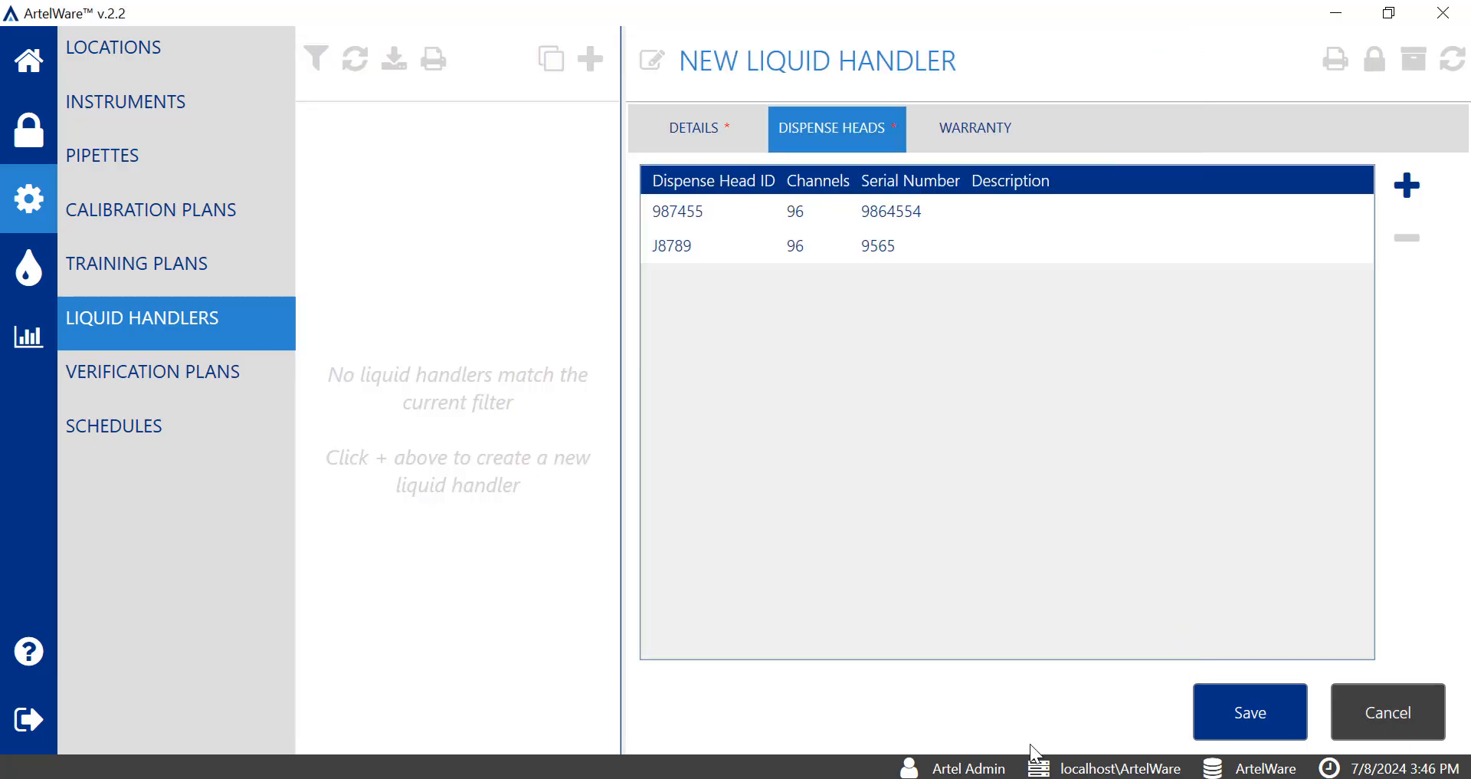
click(1271, 719)
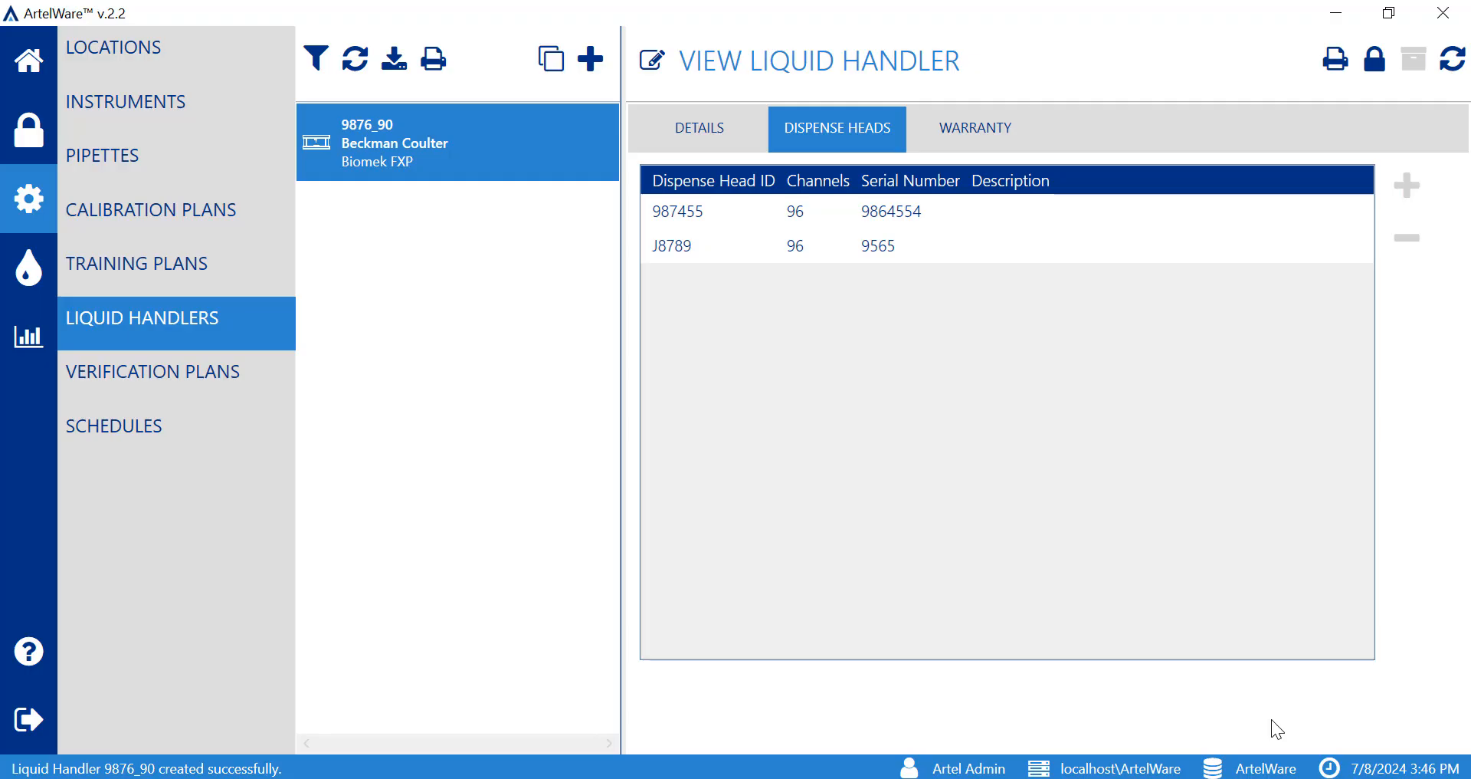